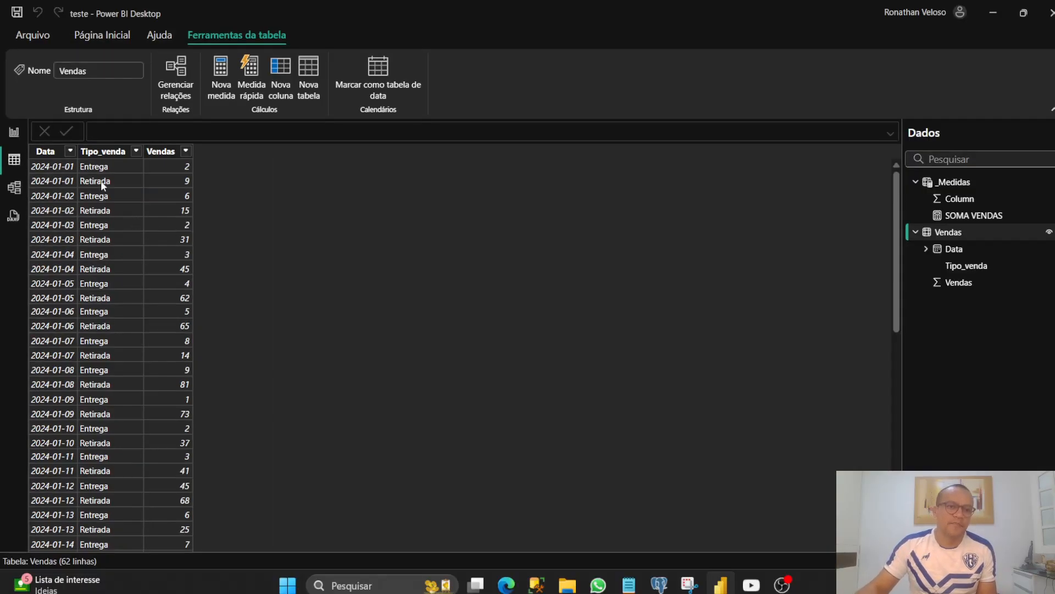
Compare the report page's date slicers and column chart with the data rows of the Vendas table.
left_click(13, 132)
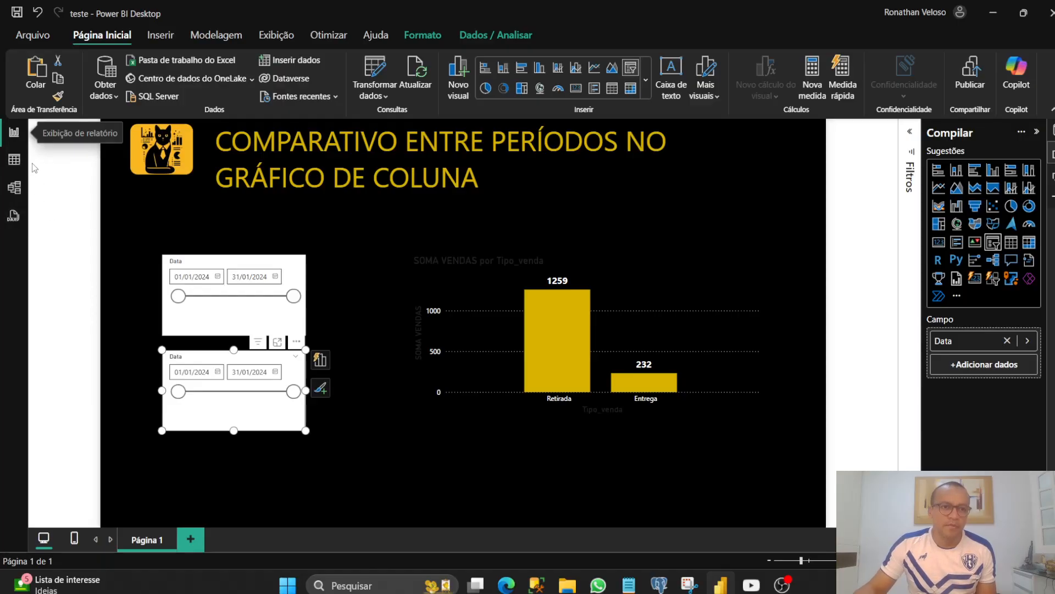
left_click(14, 159)
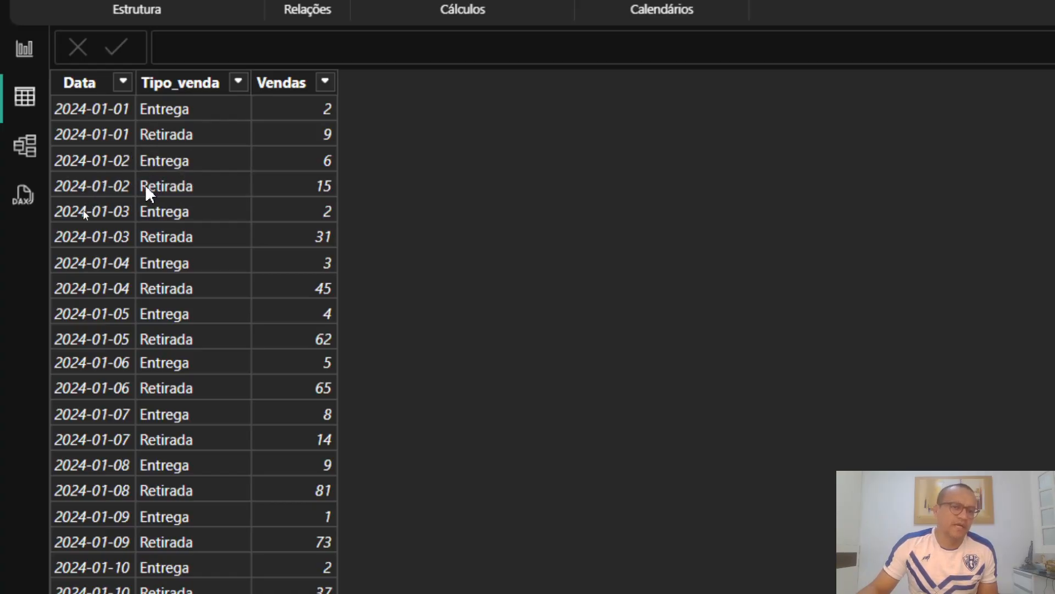
left_click(21, 82)
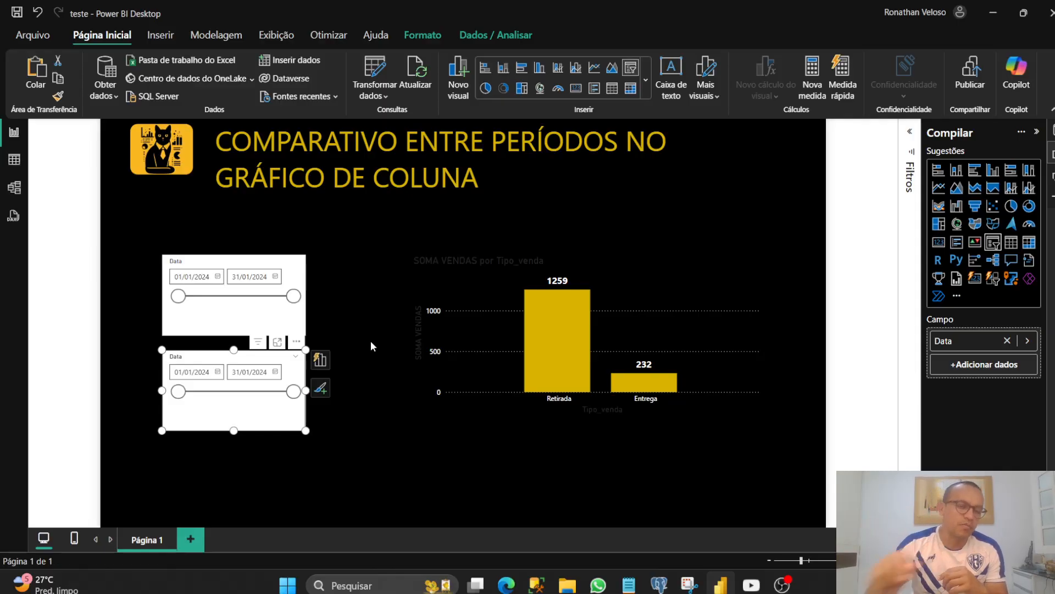
Start a new calculated table in the data view and name it DATA P1.
left_click(14, 161)
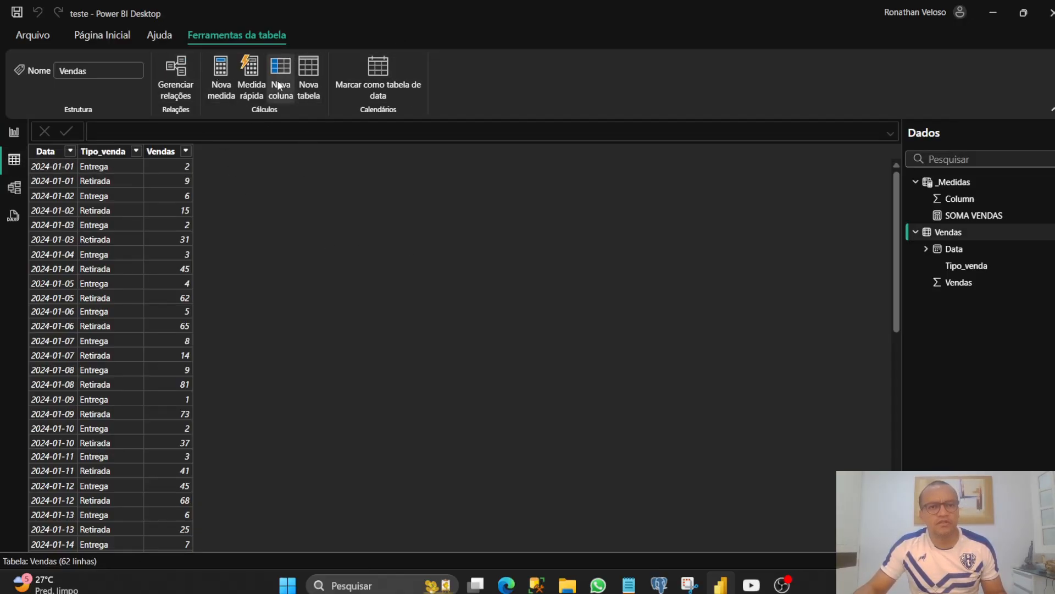
left_click(306, 72)
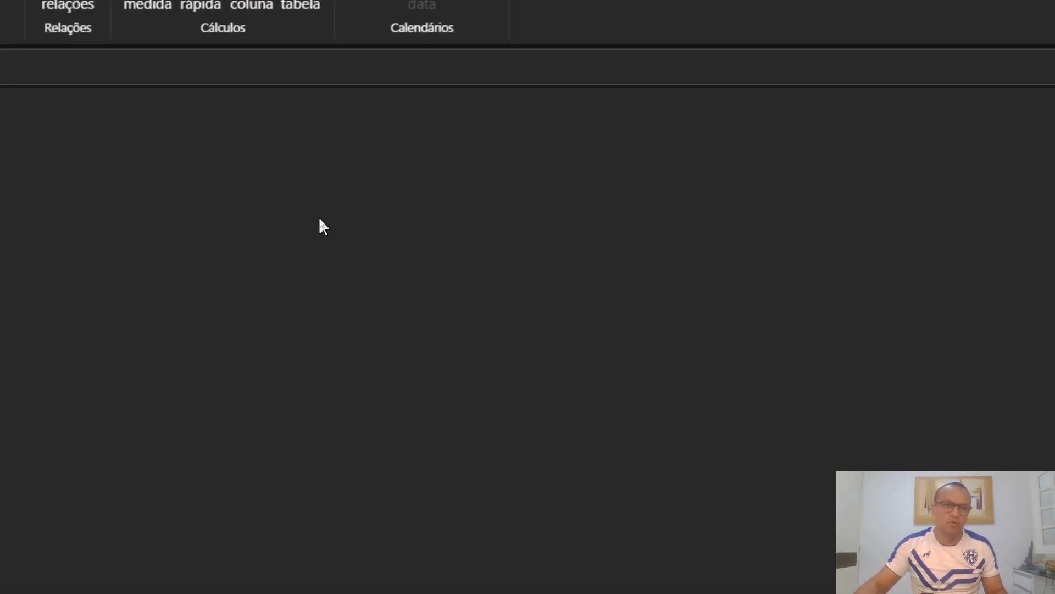
type("DATA ")
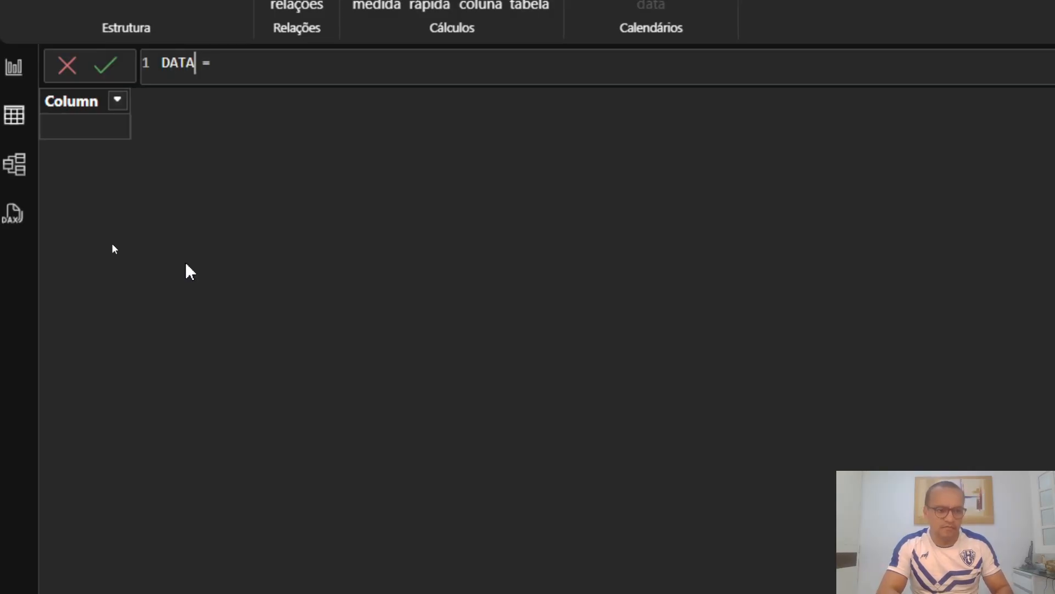
type("RANBGE")
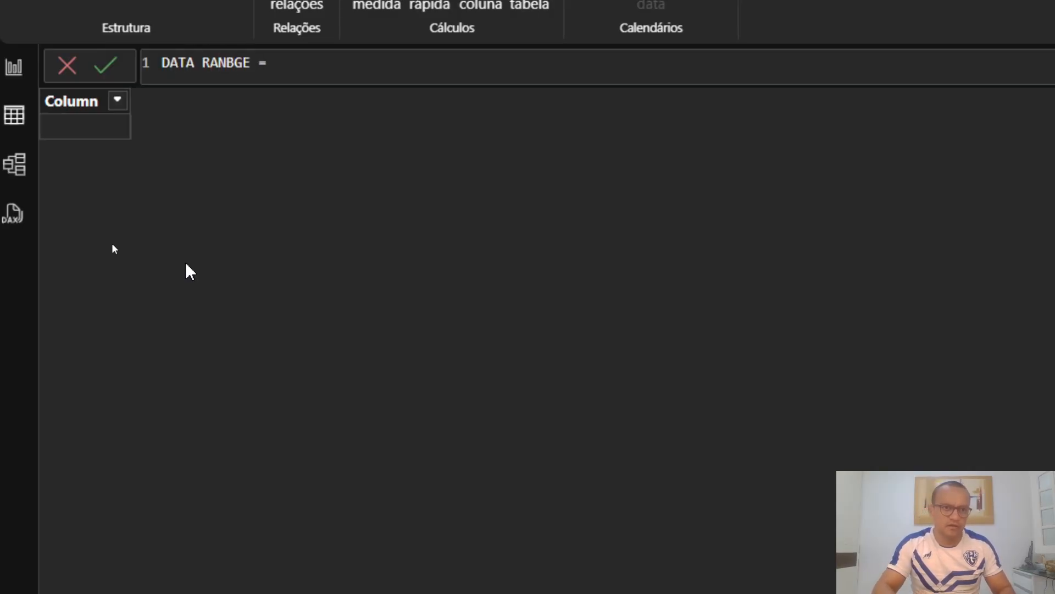
key("BackSpace")
key("BackSpace")
key("BackSpace")
type("GE ")
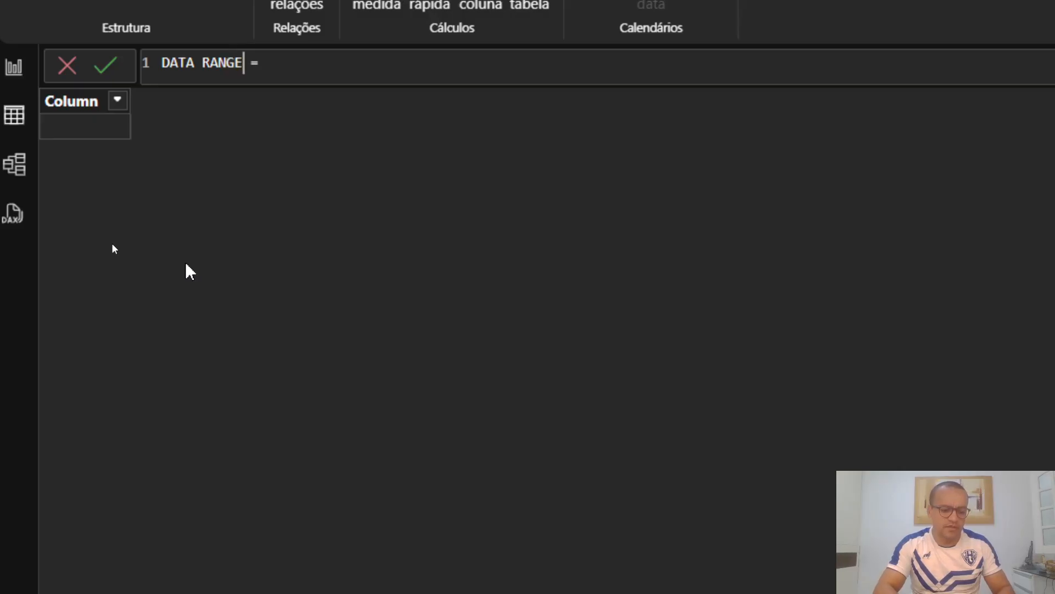
type("P1")
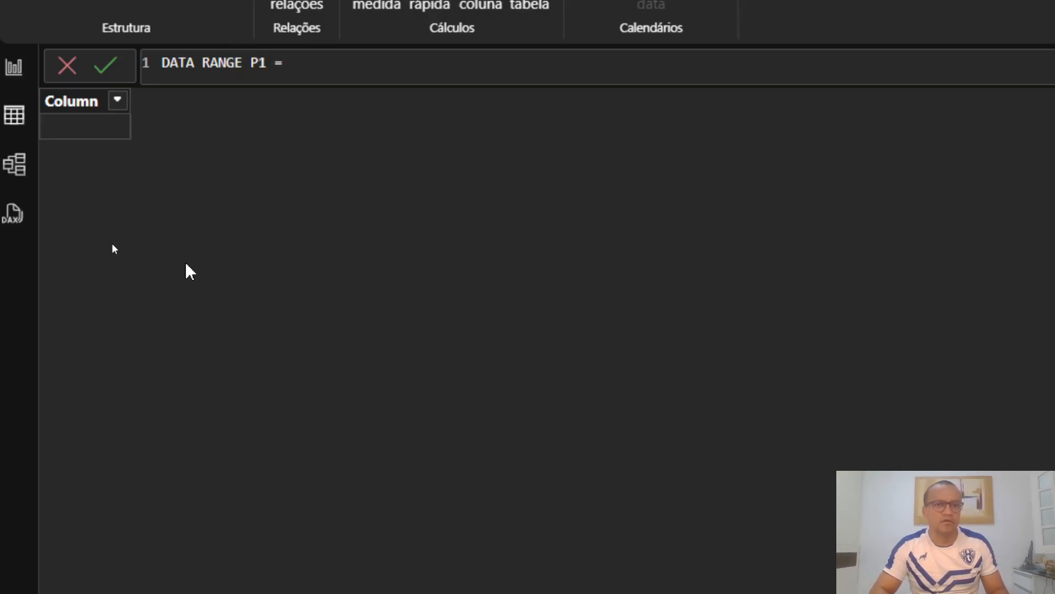
key("shift+Home")
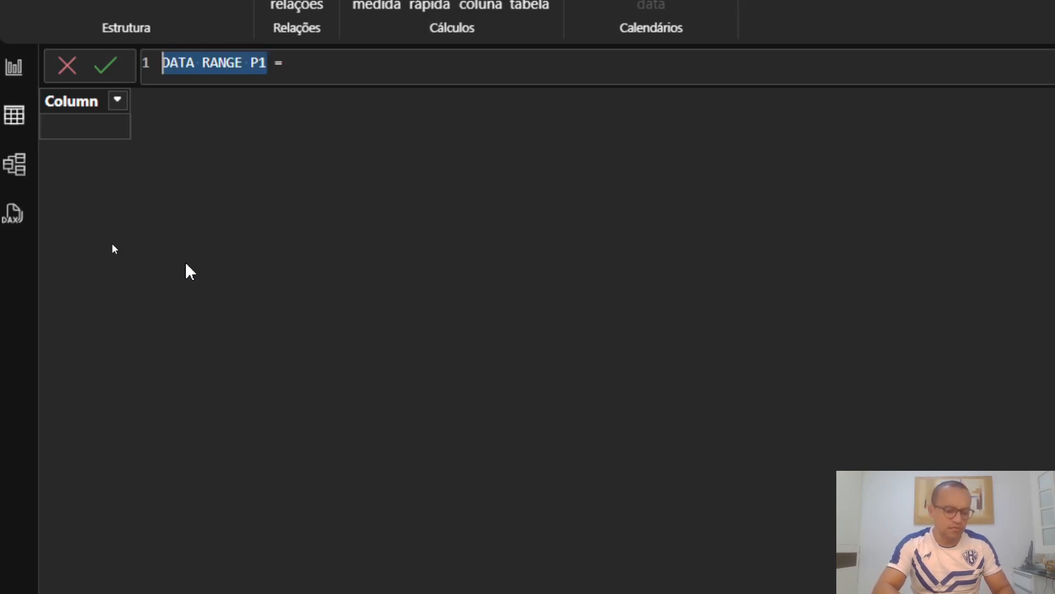
type("DATA P1")
key("End")
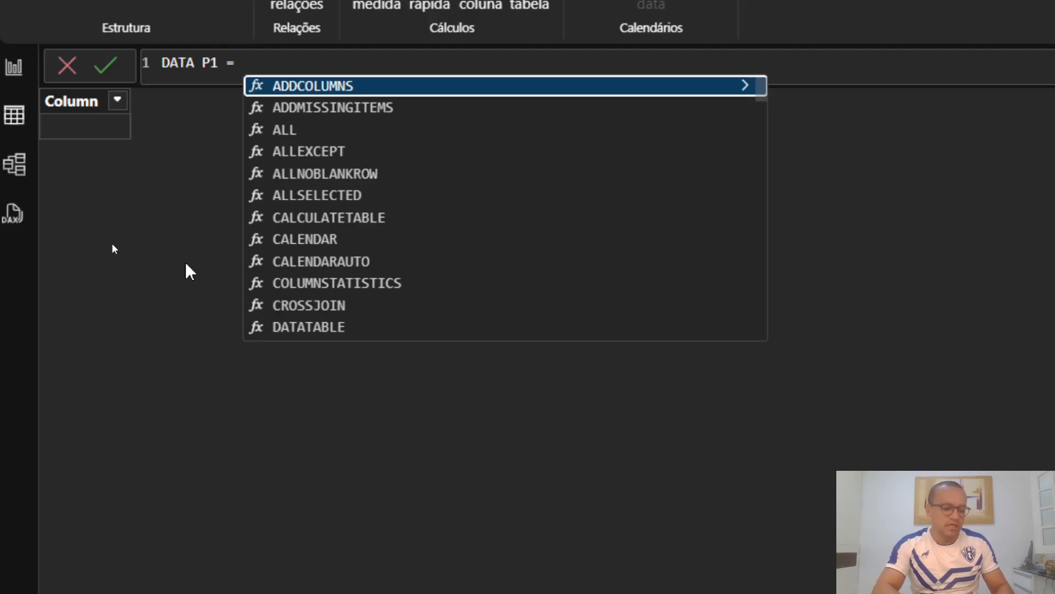
Define the DATA P1 table with the formula VALUES(Vendas) and commit it.
type("VAL")
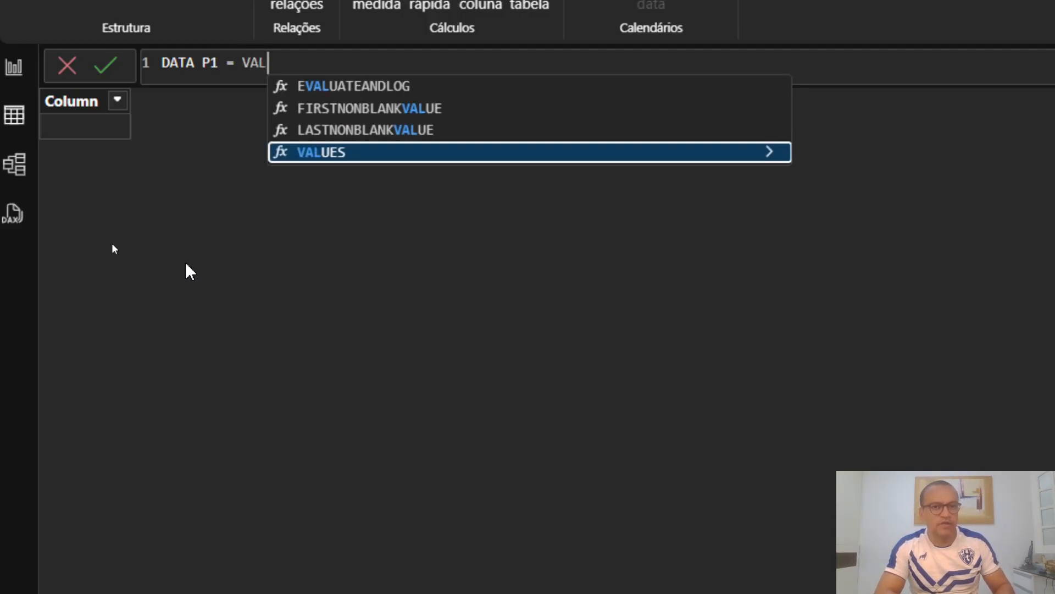
key("Tab")
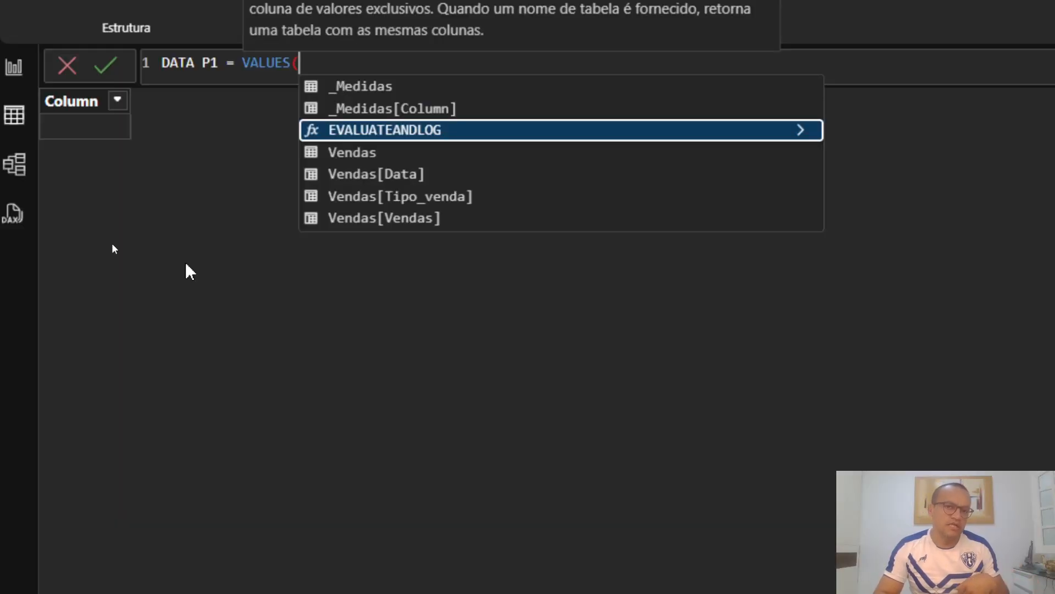
key("Down")
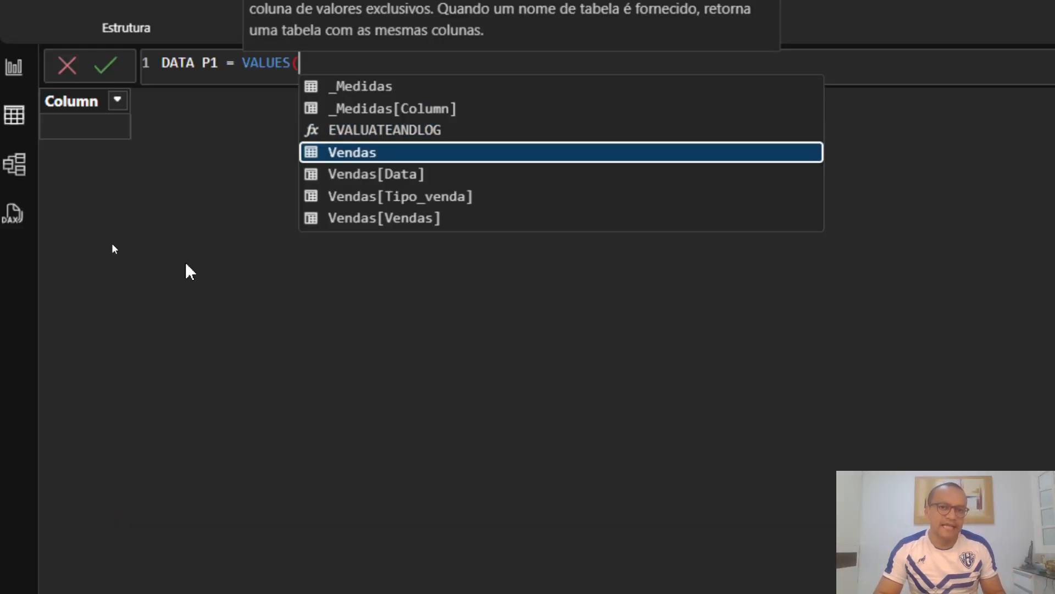
key("Tab")
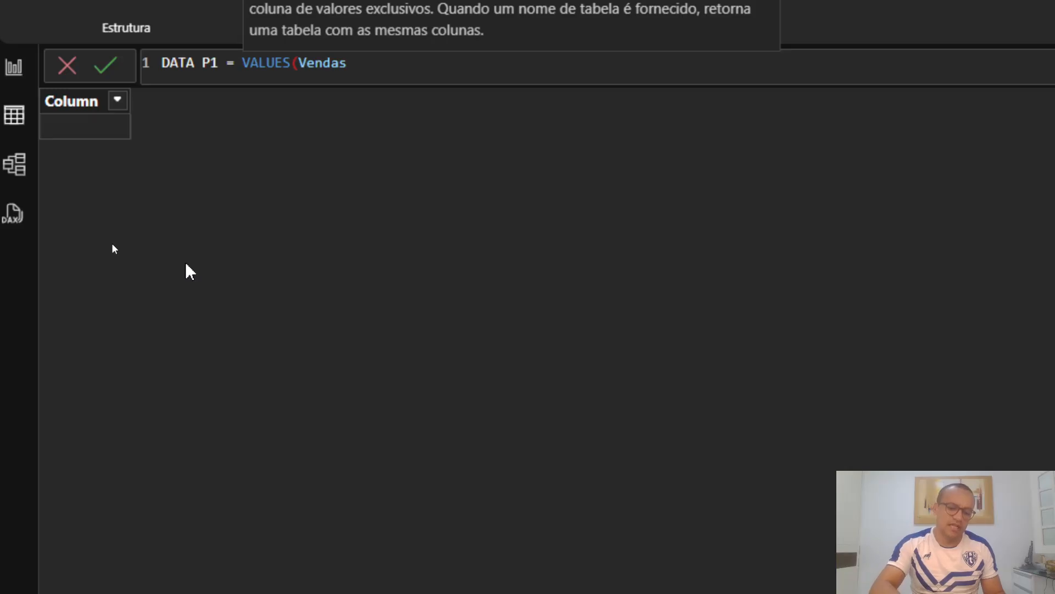
type(")")
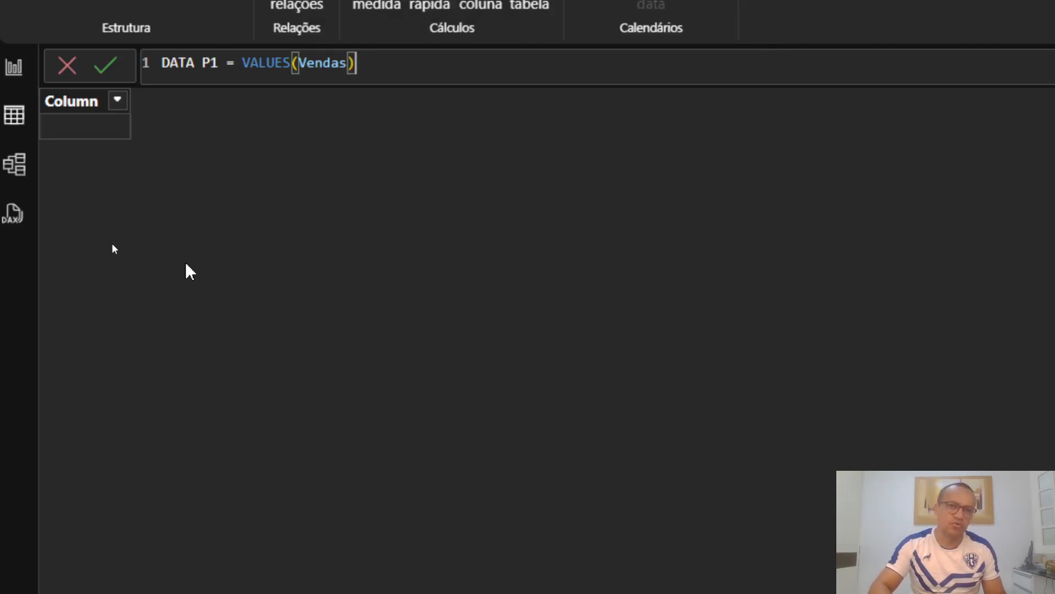
key("Return")
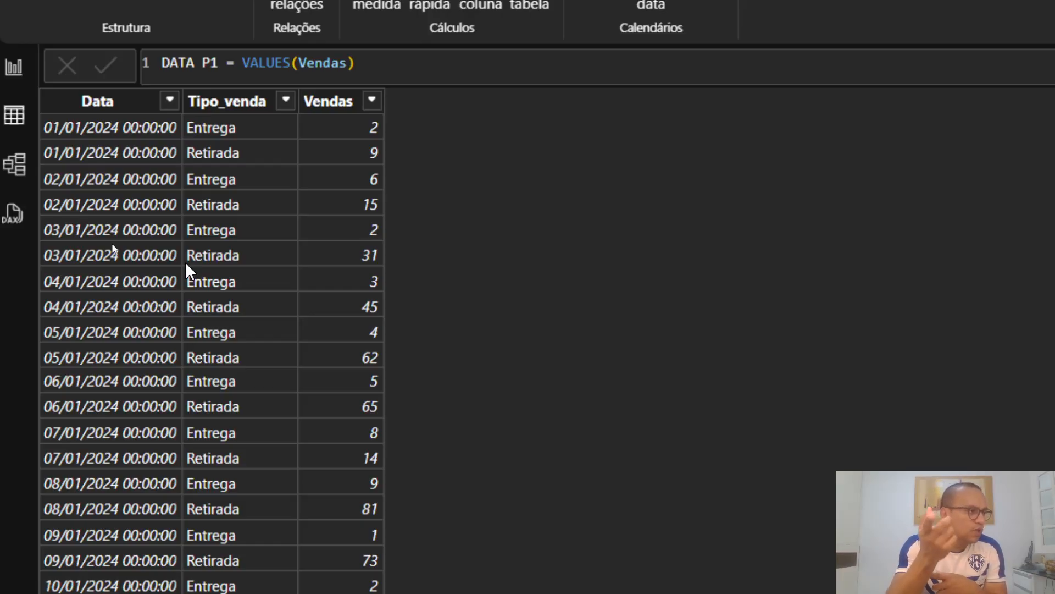
Change the DATA P1 formula to VALUES(Vendas[Data]) so the table holds only the distinct dates.
left_click(413, 65)
key("BackSpace")
key("BackSpace")
key("BackSpace")
key("BackSpace")
key("BackSpace")
key("BackSpace")
key("BackSpace")
key("BackSpace")
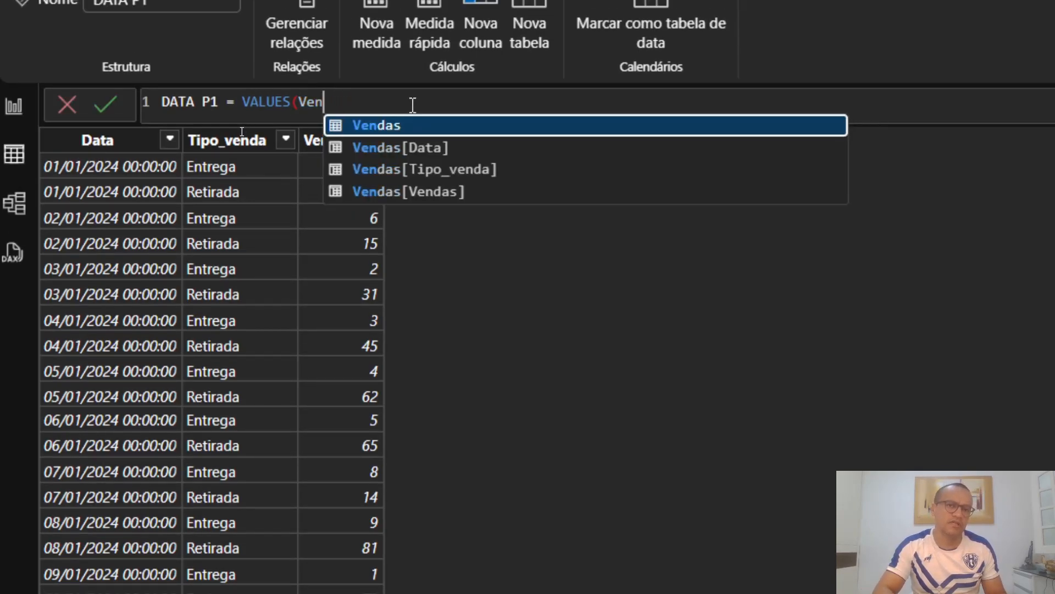
key("Down")
key("Down")
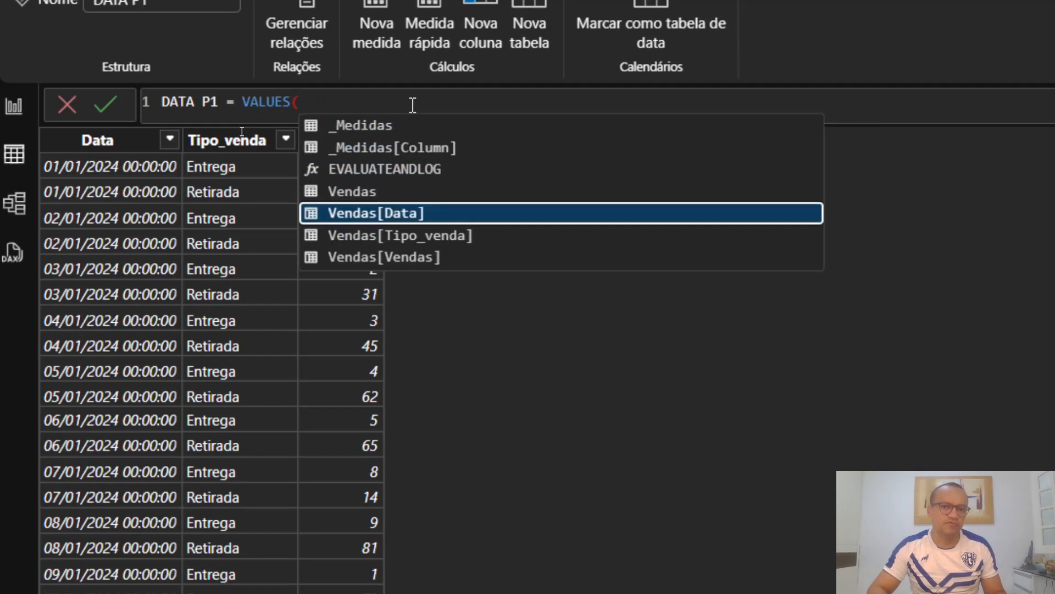
key("Tab")
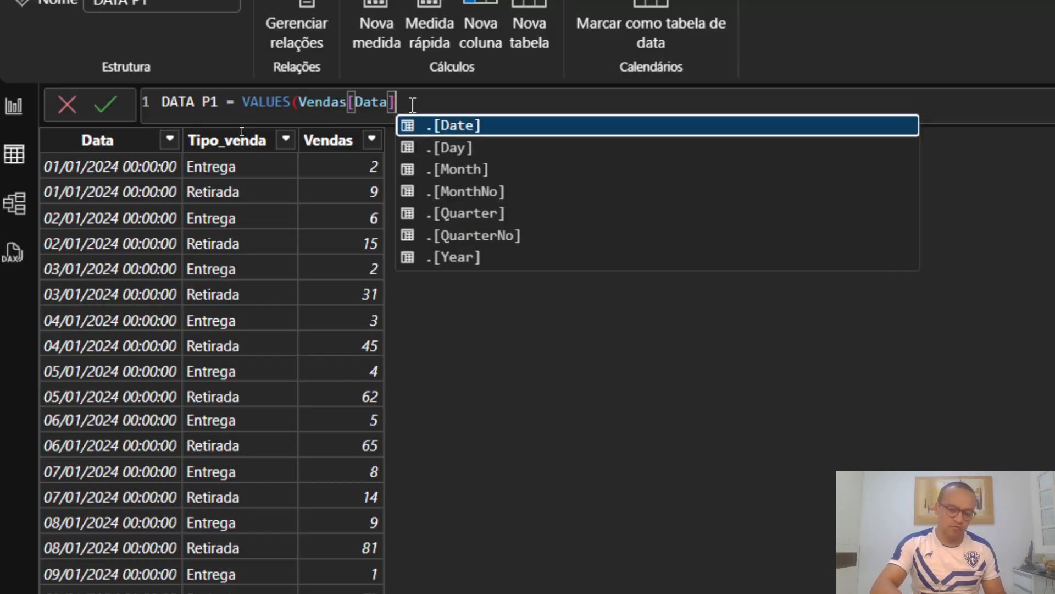
type(")")
key("Return")
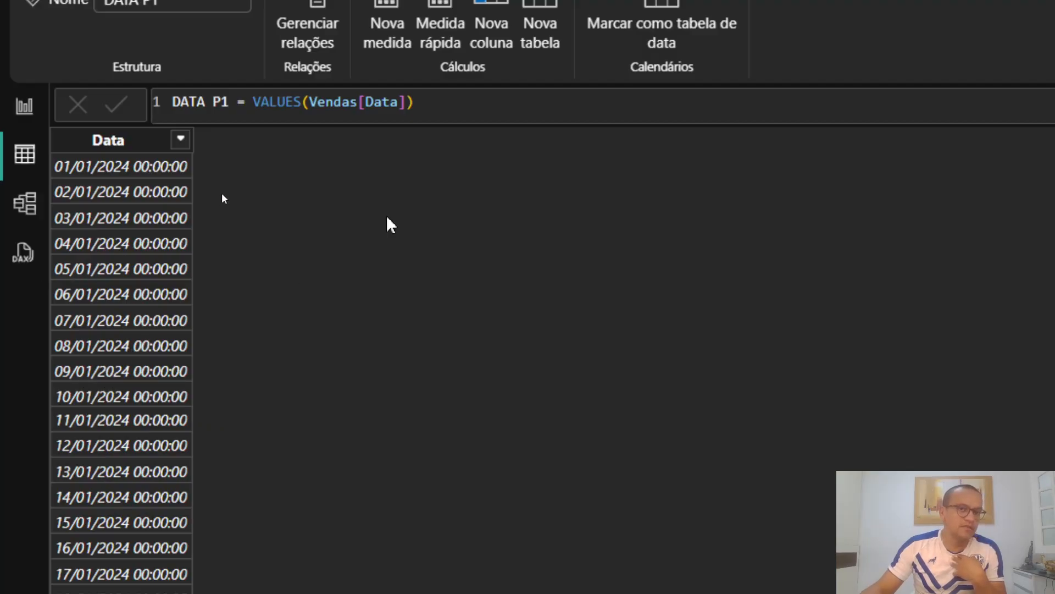
Create a second calculated table, DATA P2 = VALUES(Vendas[Data]), by reusing a copy of the DATA P1 formula.
left_click_drag(436, 99, 81, 117)
key("ctrl+c")
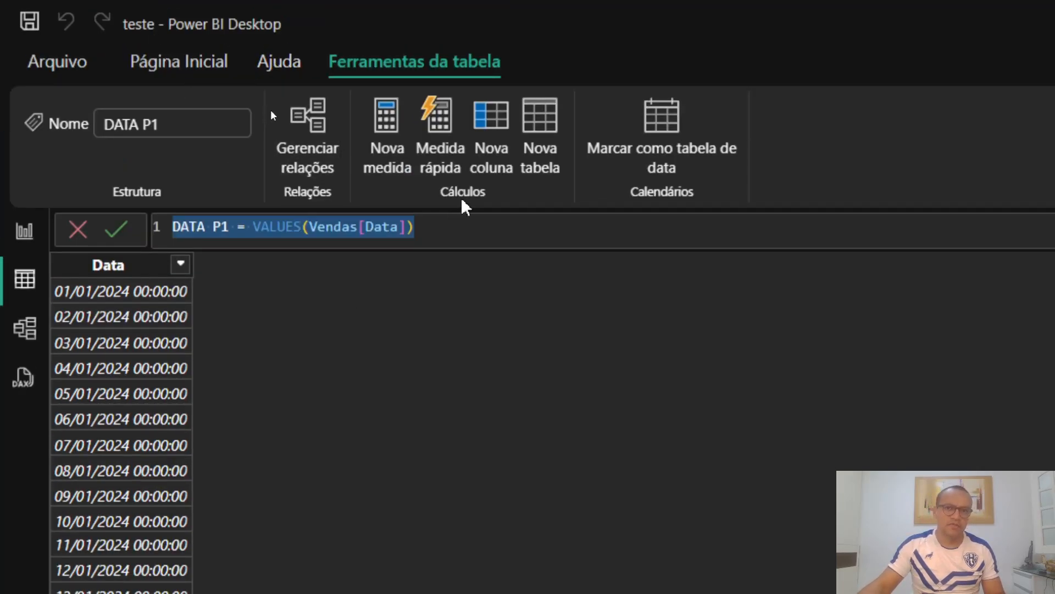
left_click(548, 126)
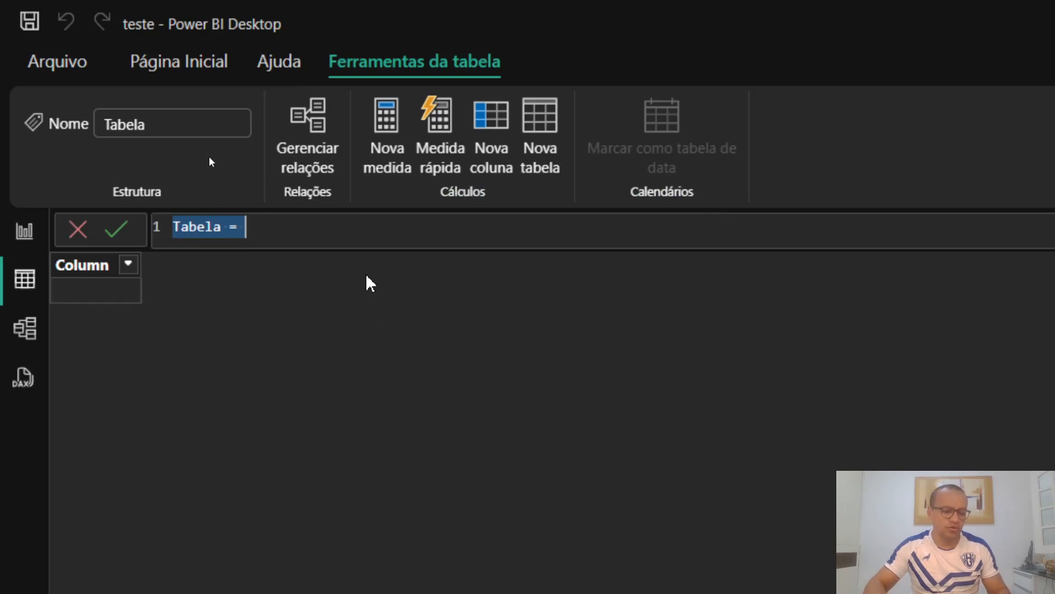
key("ctrl+v")
key("Right")
key("Right")
key("Right")
key("Right")
key("Right")
key("Right")
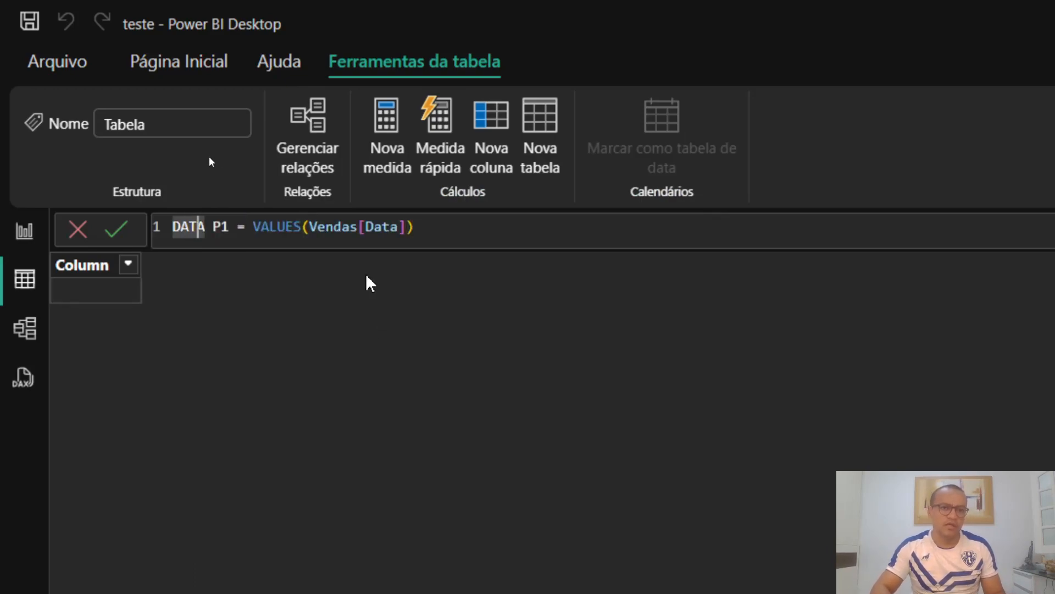
key("Delete")
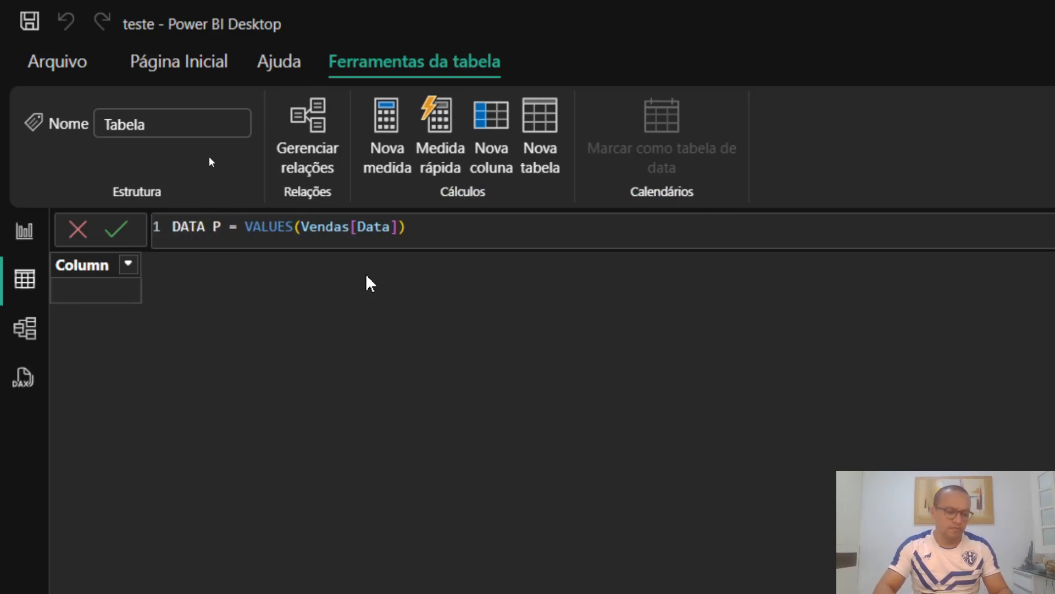
type("2")
key("Return")
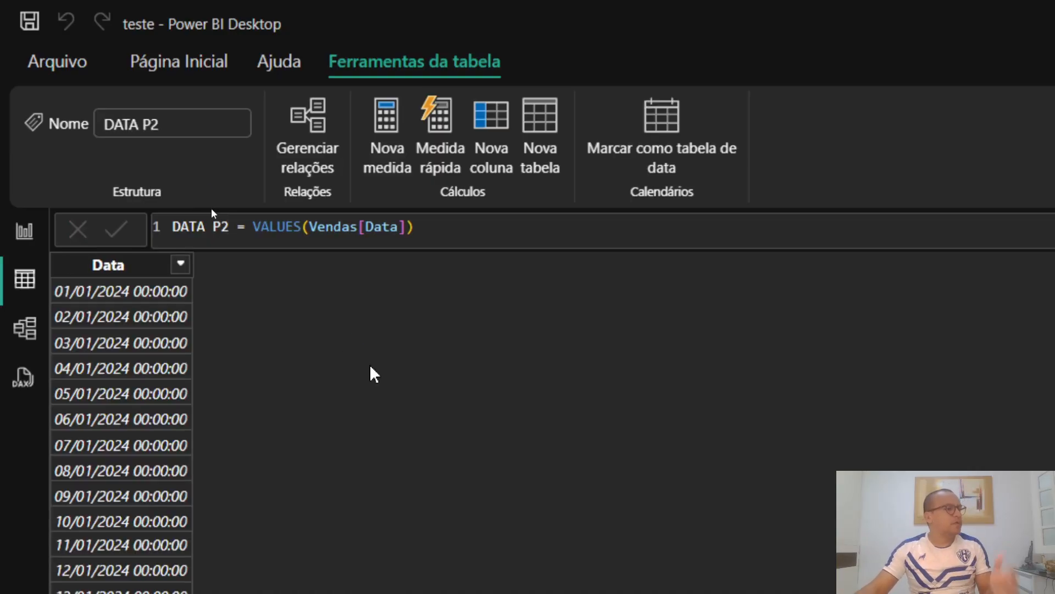
Arrange the model diagram with DATA P2 beside Vendas, DATA P1 below DATA P2, and _Medidas moved clear of both.
left_click(24, 329)
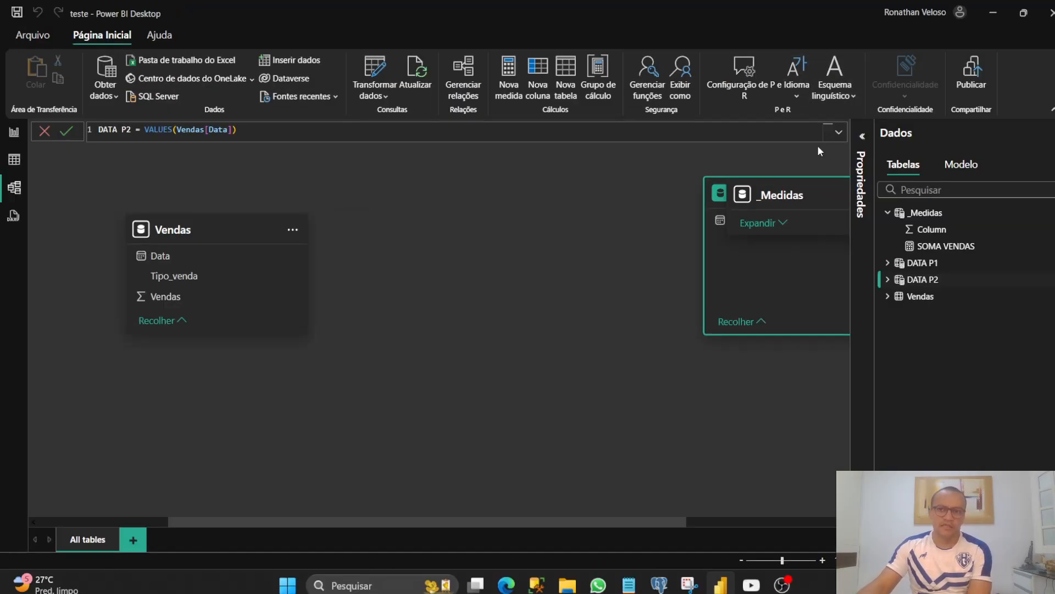
left_click_drag(572, 521, 720, 523)
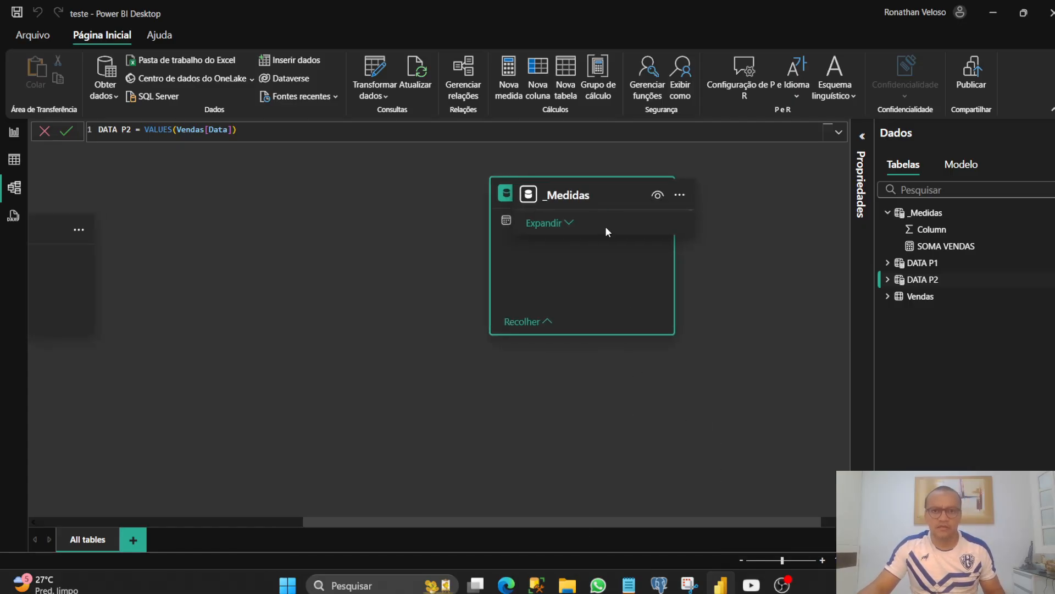
left_click_drag(589, 201, 748, 221)
left_click_drag(599, 201, 319, 220)
left_click_drag(557, 202, 269, 397)
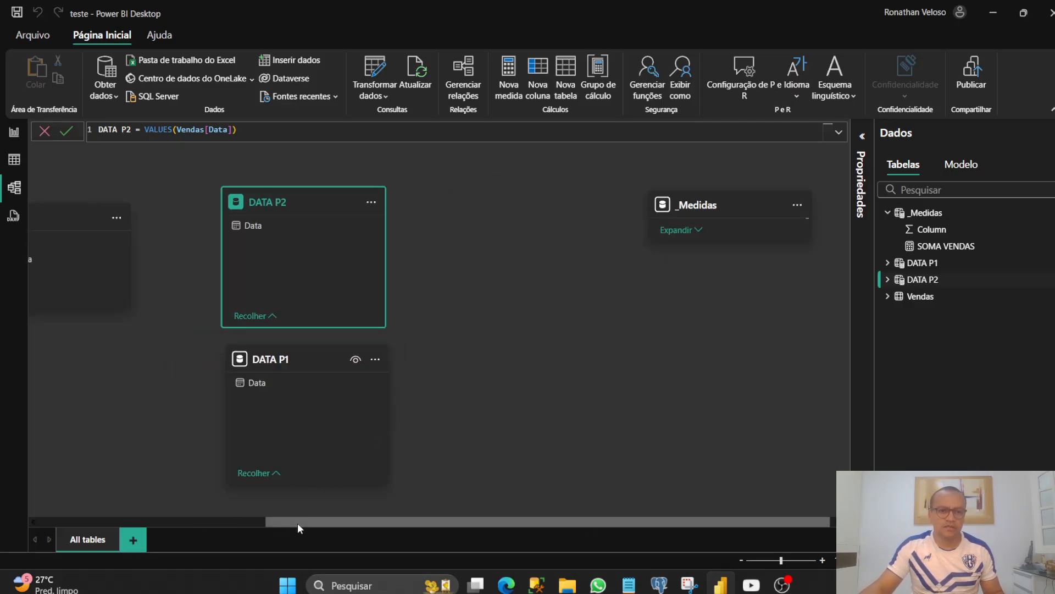
left_click_drag(297, 523, 54, 522)
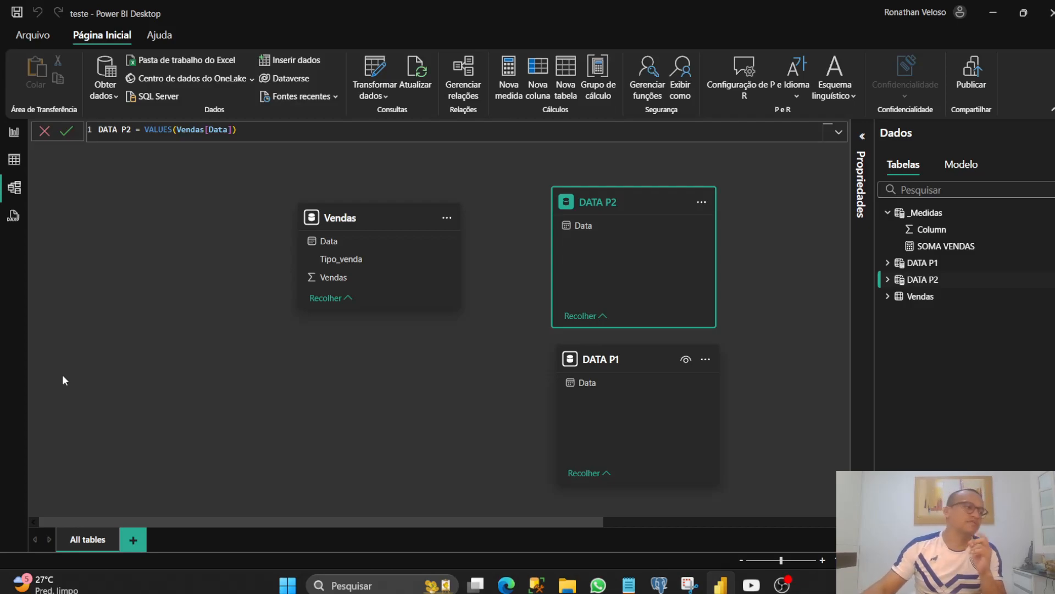
Review the SOMA VENDAS measure's formula and the Vendas table rows, and return to the report page.
left_click(959, 246)
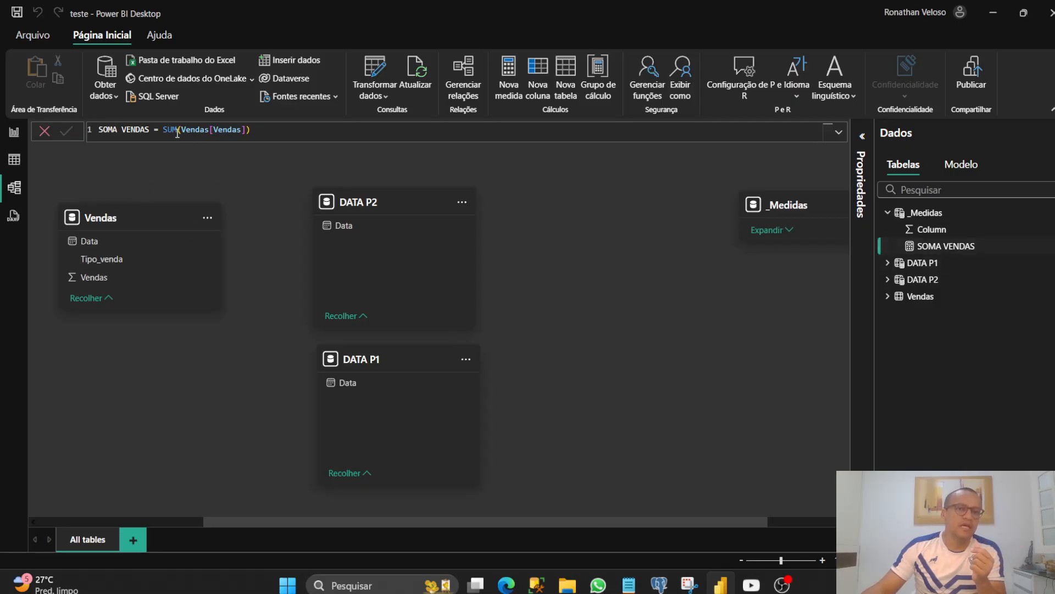
left_click_drag(171, 131, 251, 131)
left_click(210, 132)
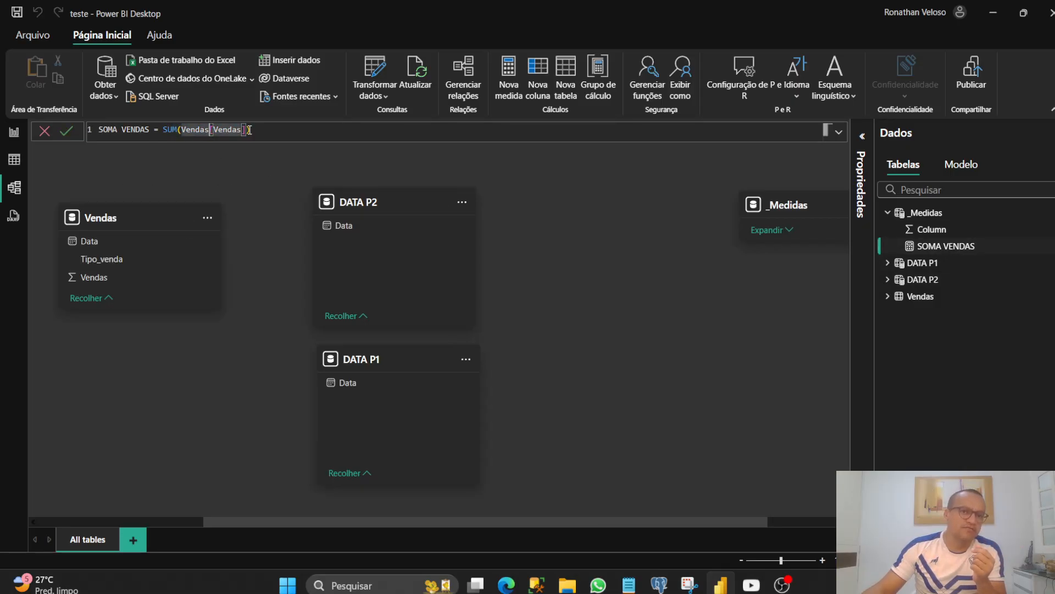
left_click(14, 159)
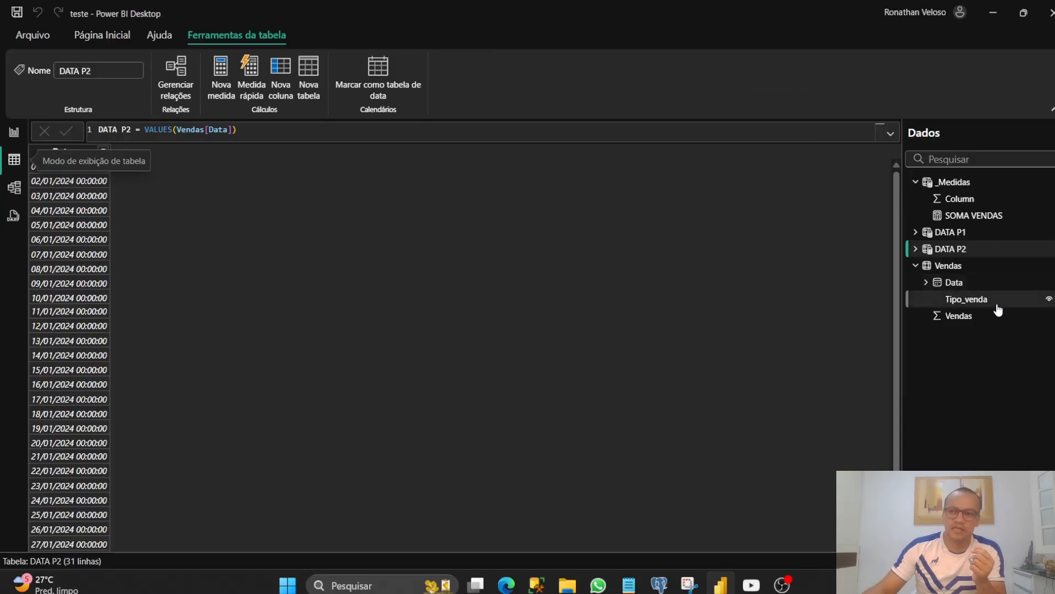
left_click(972, 266)
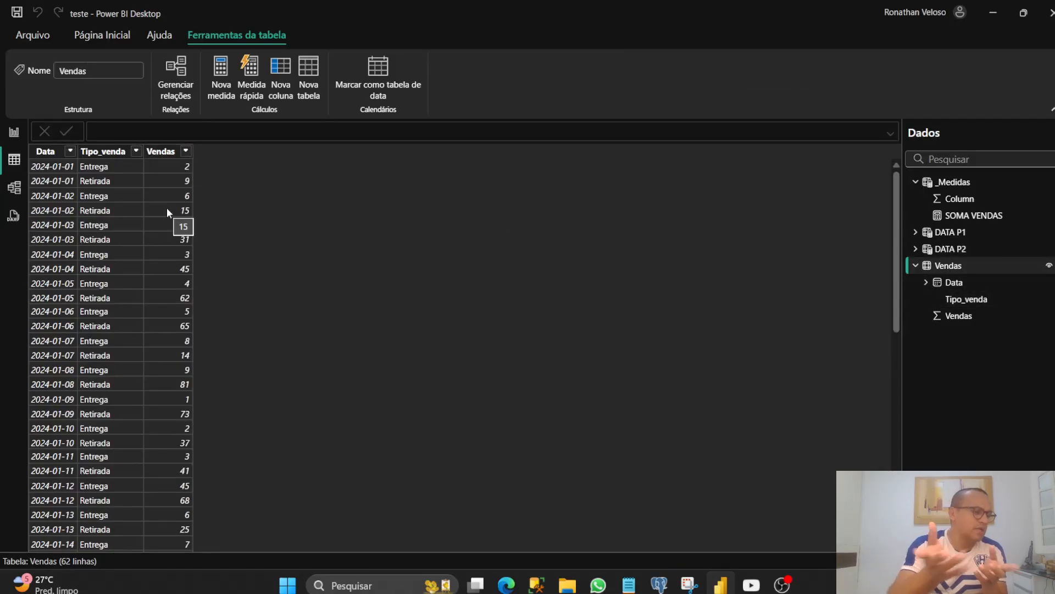
left_click(14, 132)
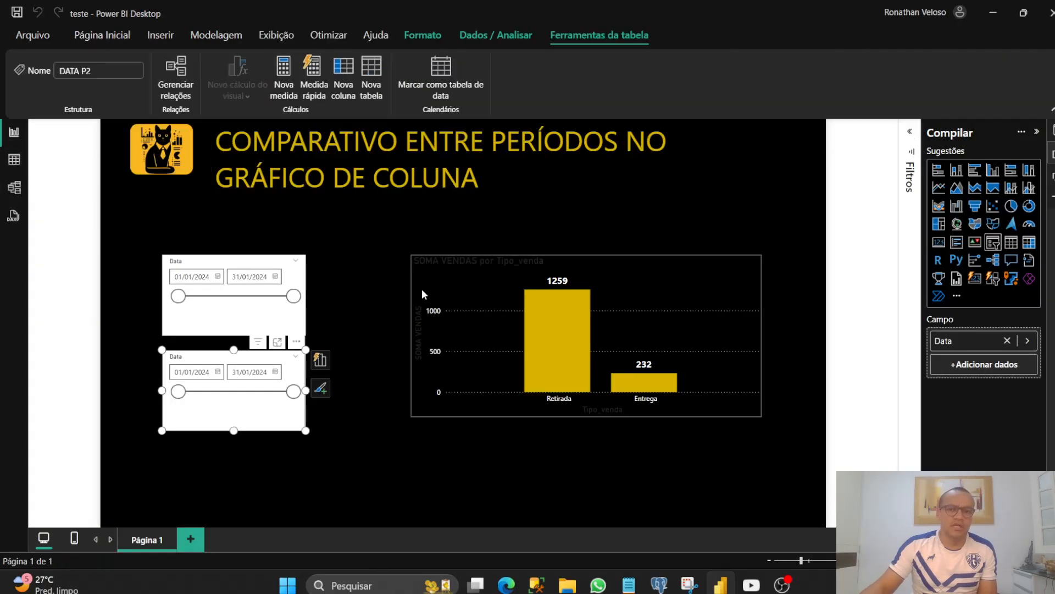
Set the upper date slicer's range to 01/01/2024 through 18/01/2024 and deselect the slicer.
left_click_drag(178, 296, 244, 297)
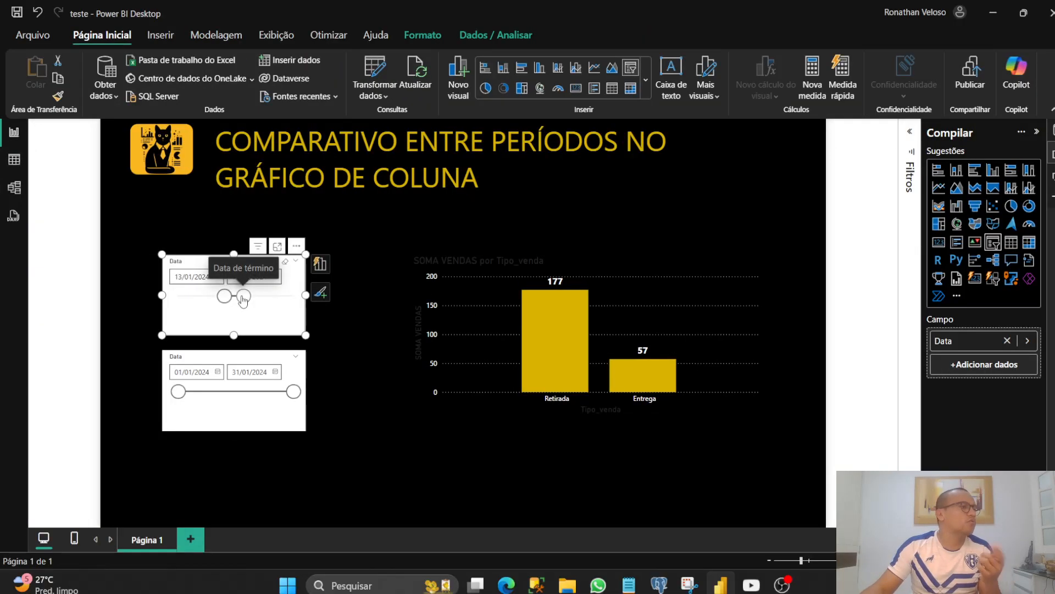
left_click_drag(224, 296, 152, 297)
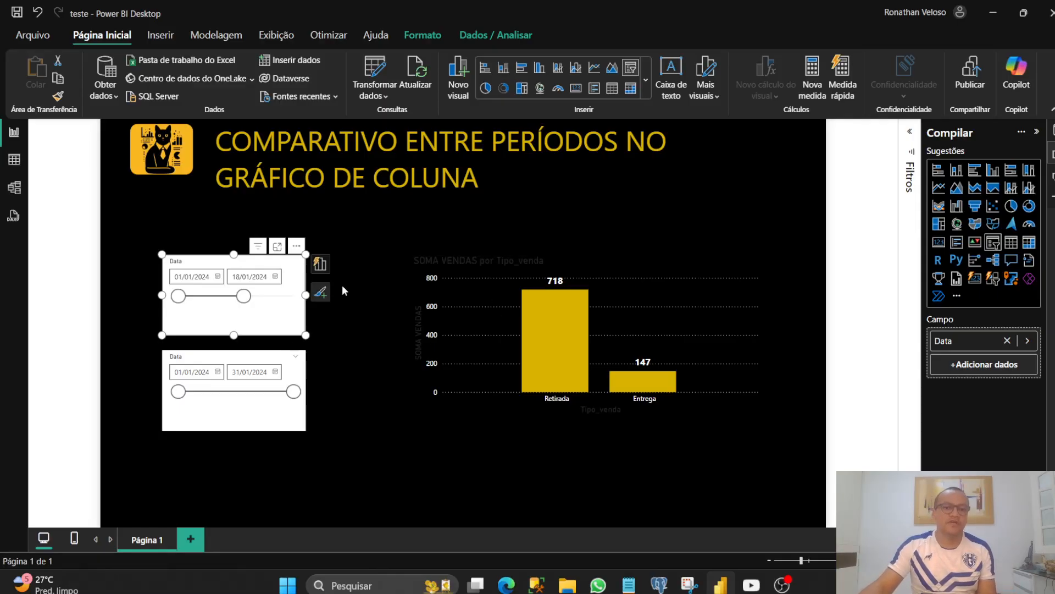
left_click(375, 261)
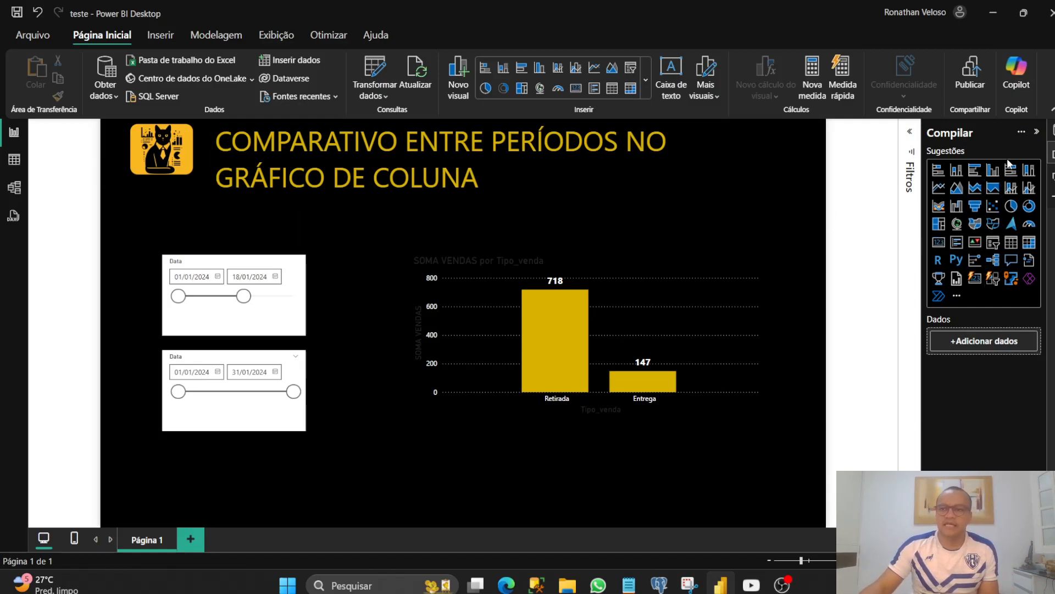
Create a new measure named DATA RANGE P1 in the _Medidas table and begin its formula on a second line.
left_click(1052, 131)
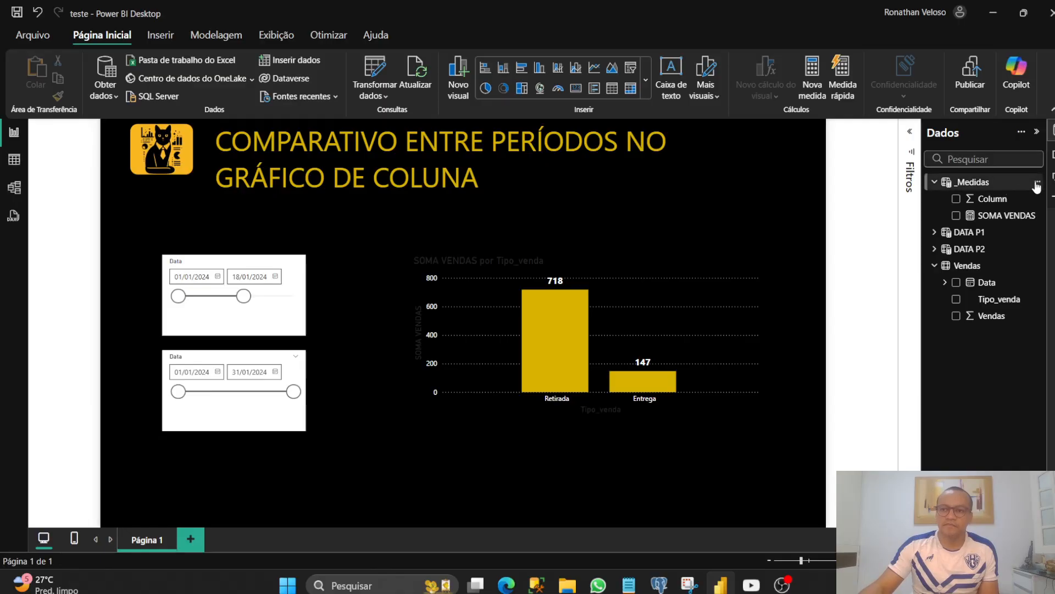
left_click(1037, 186)
left_click(613, 209)
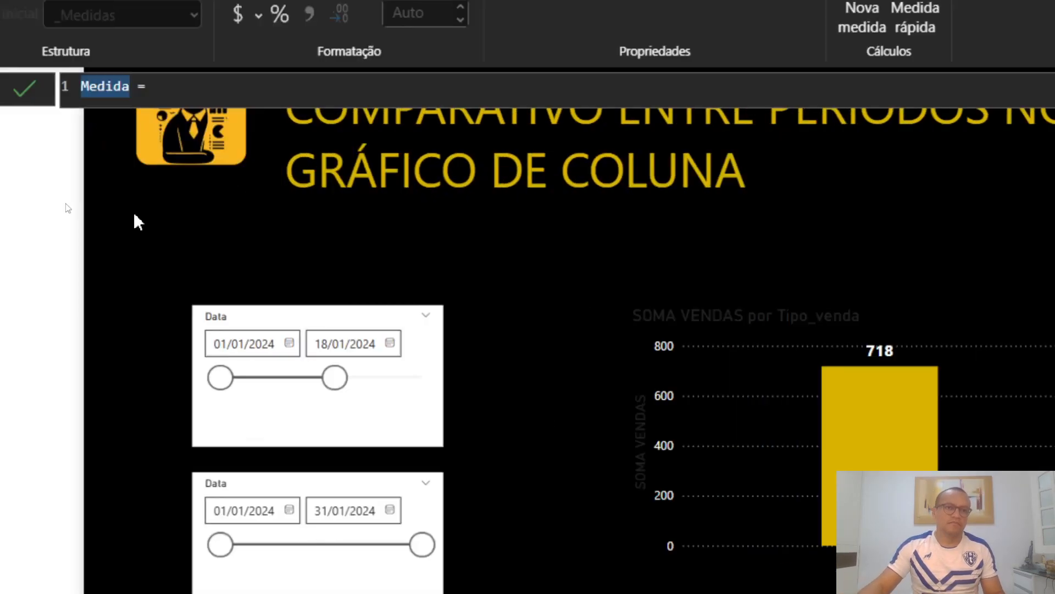
type("DATA")
type(" RANGE")
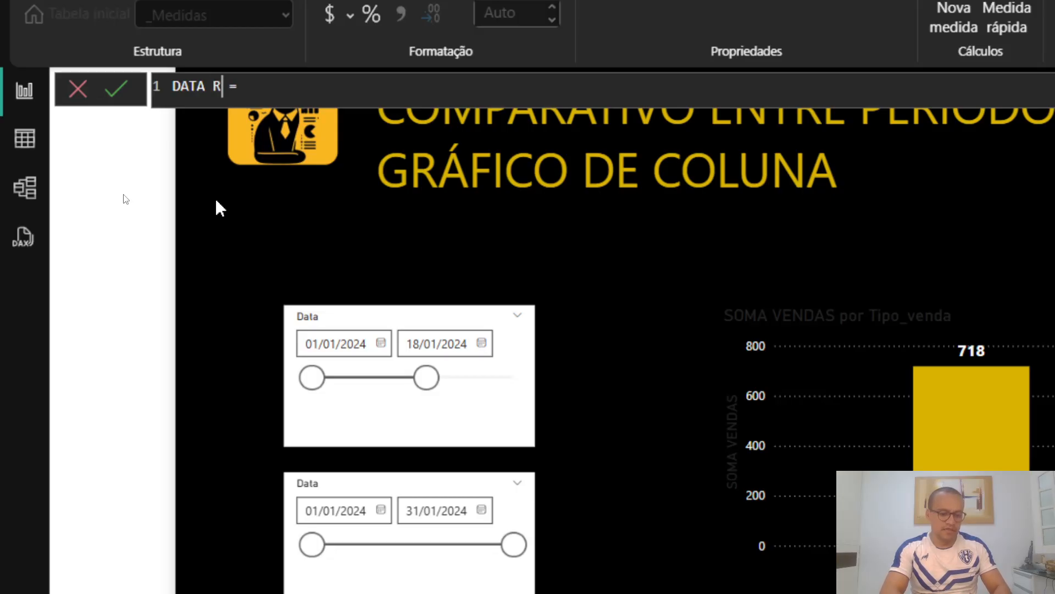
type(" P1")
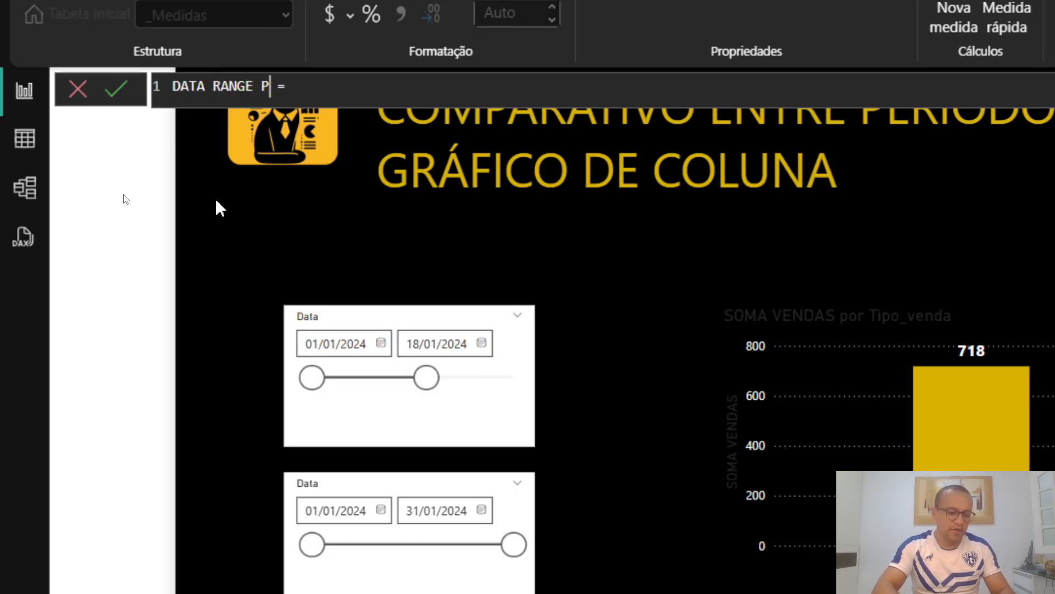
key("shift+Return")
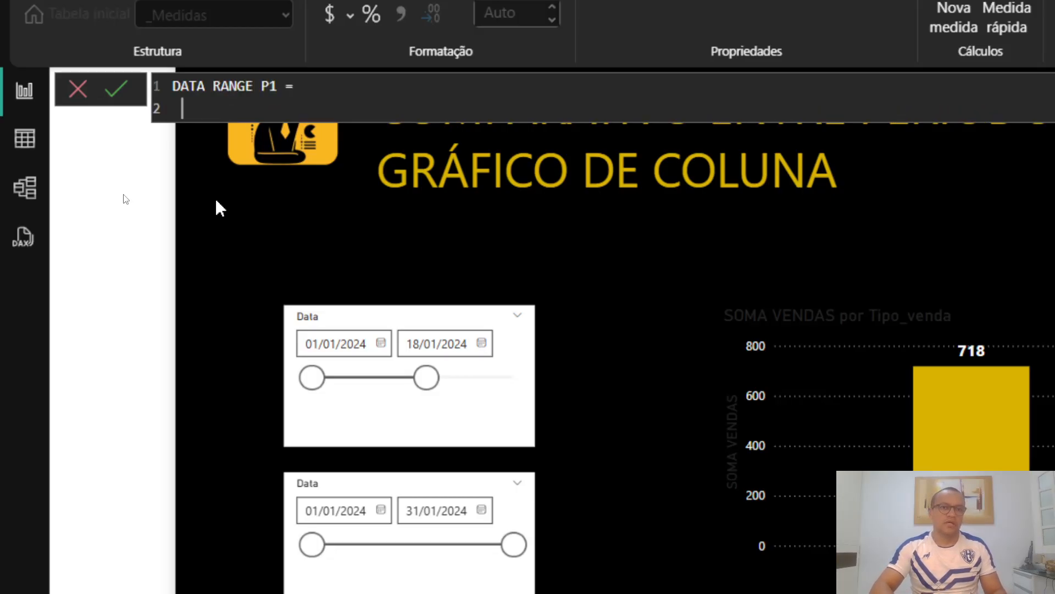
Define the variable MENOR in the DATA RANGE P1 formula as MIN('DATA P1'[Data]).
type("va")
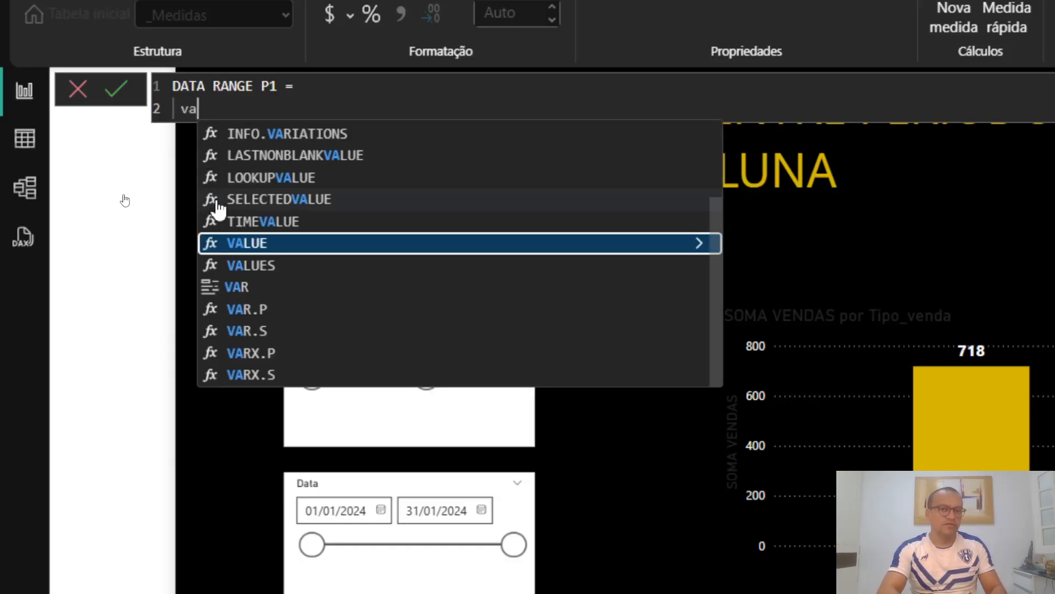
key("BackSpace")
key("BackSpace")
type("VAR")
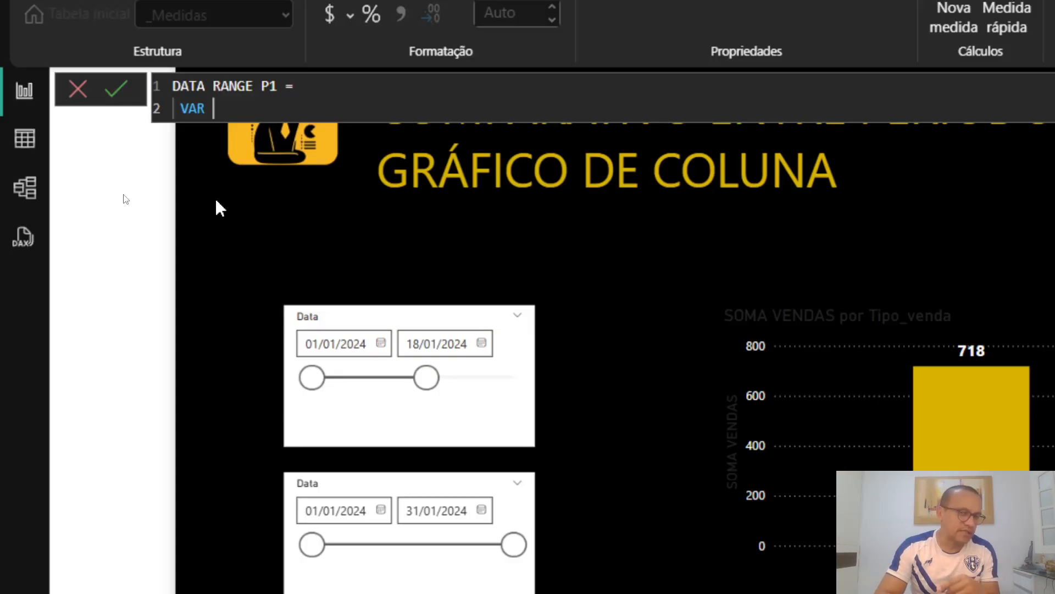
type(" MENORDAT")
key("BackSpace")
key("BackSpace")
key("BackSpace")
key("BackSpace")
type("R")
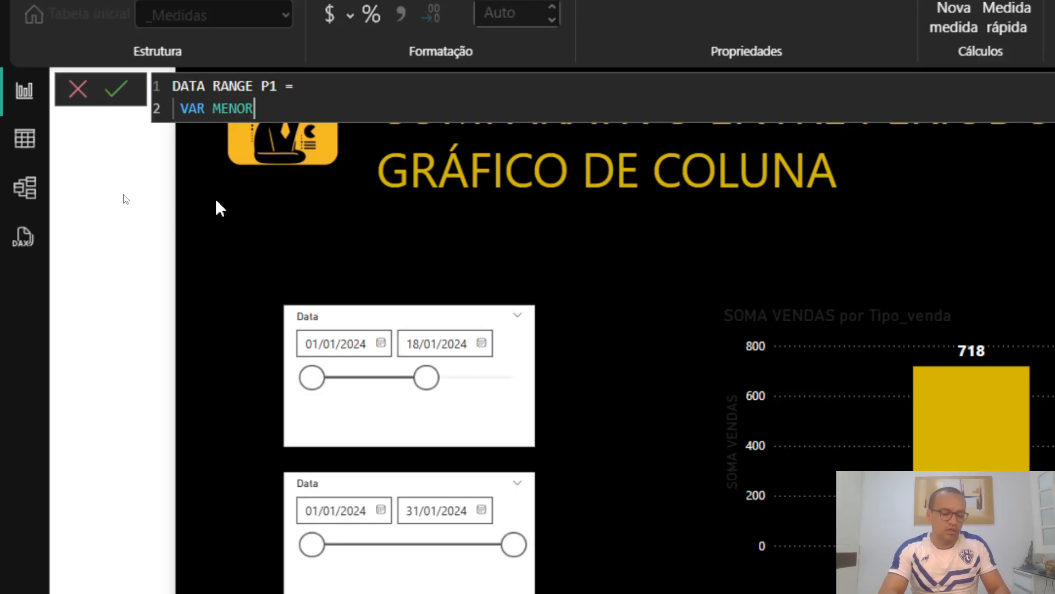
type(" = MIN")
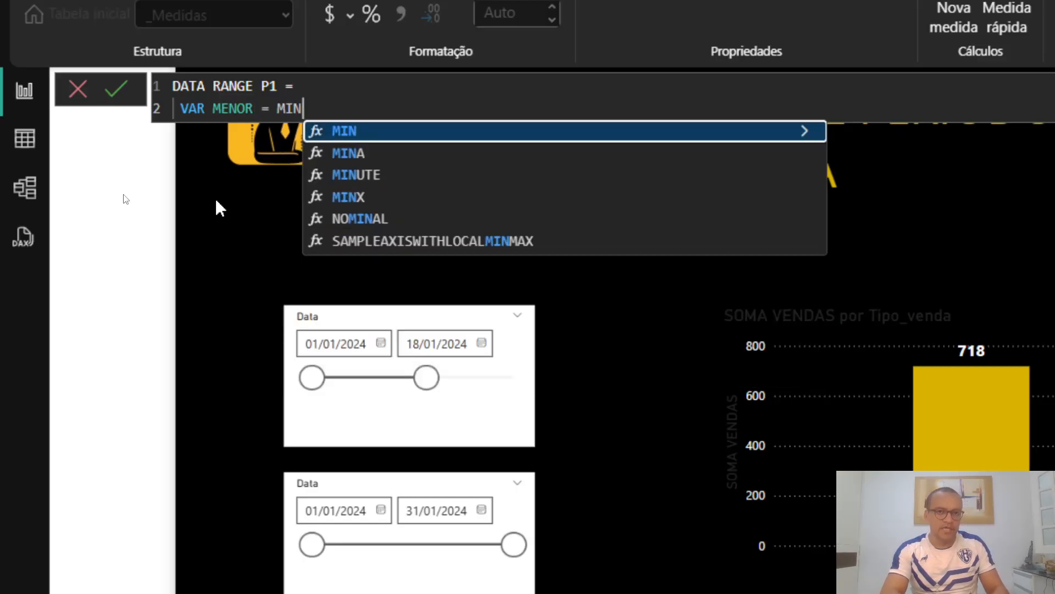
type("(")
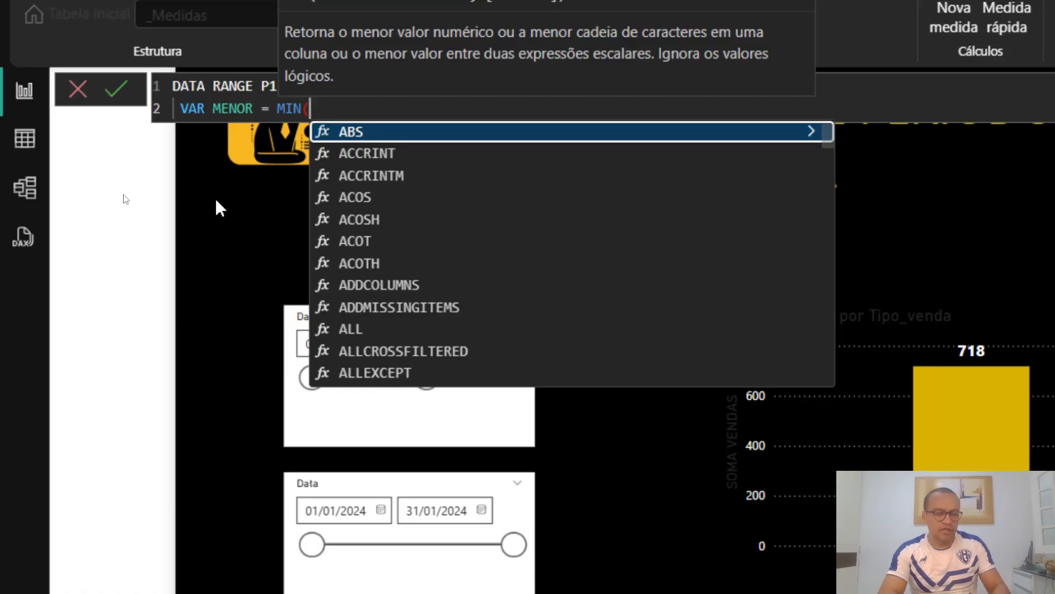
type("DATA")
key("Down")
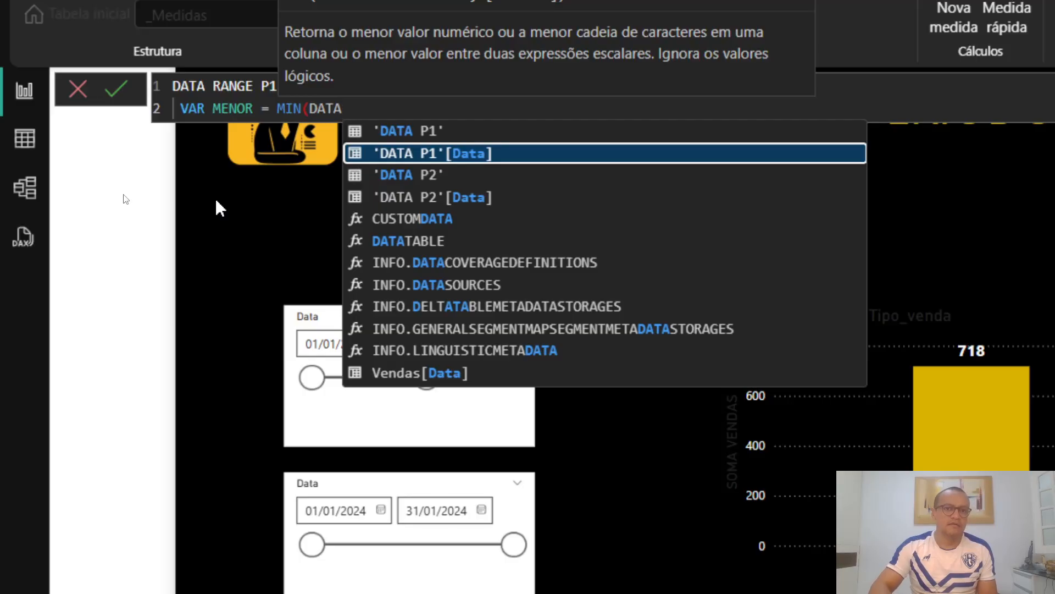
key("Tab")
type(")")
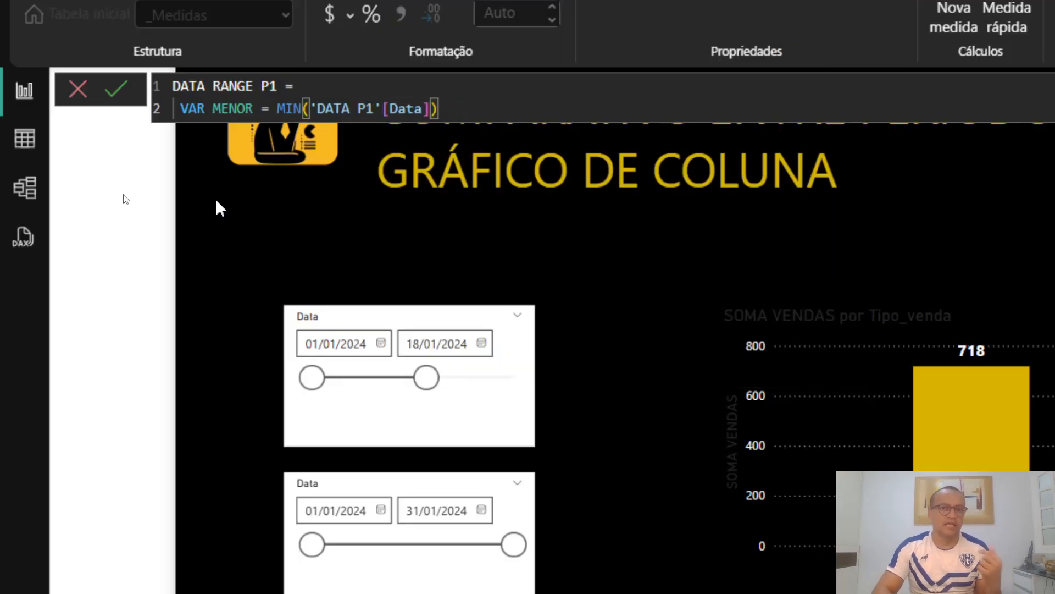
Add a second variable, MAIOR, defined as MAX('DATA P1'[Data]), on the following formula line.
key("shift+Return")
type("VAR")
key("Escape")
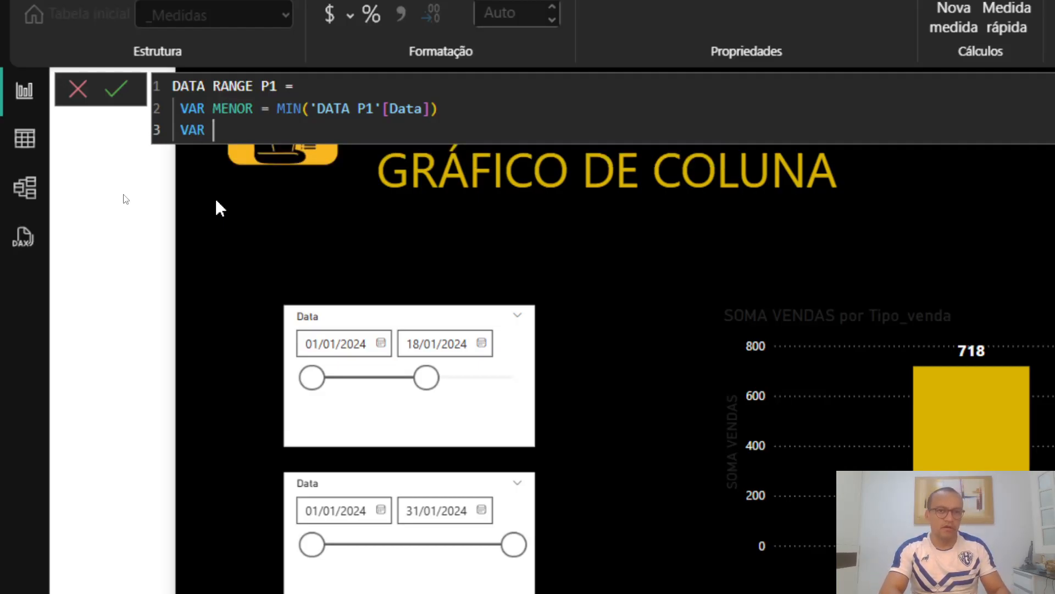
type("MAIOR")
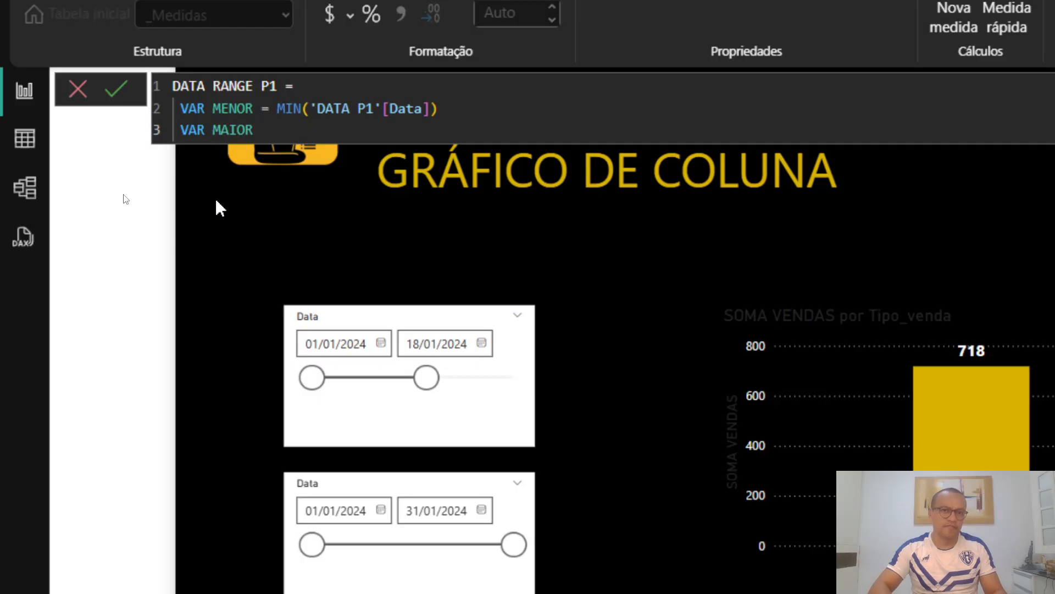
type(" = ")
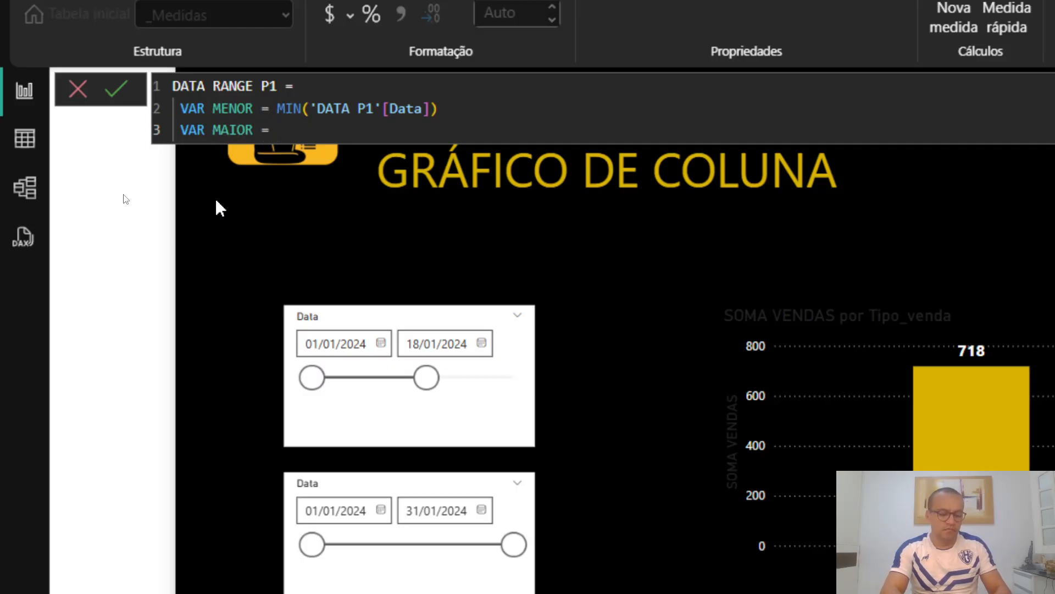
type("MAX(")
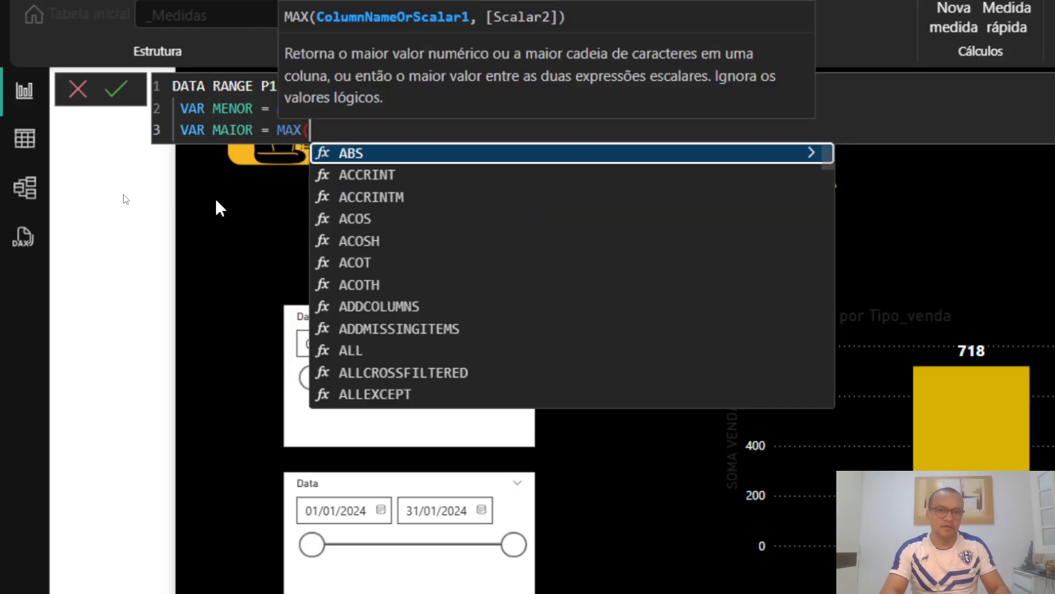
type("DATA")
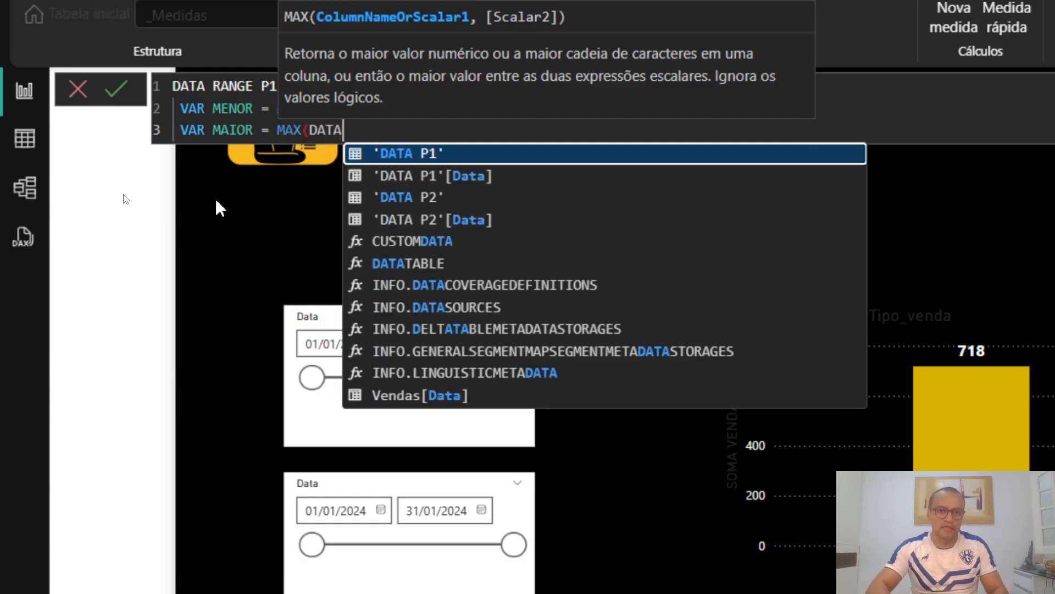
key("Down")
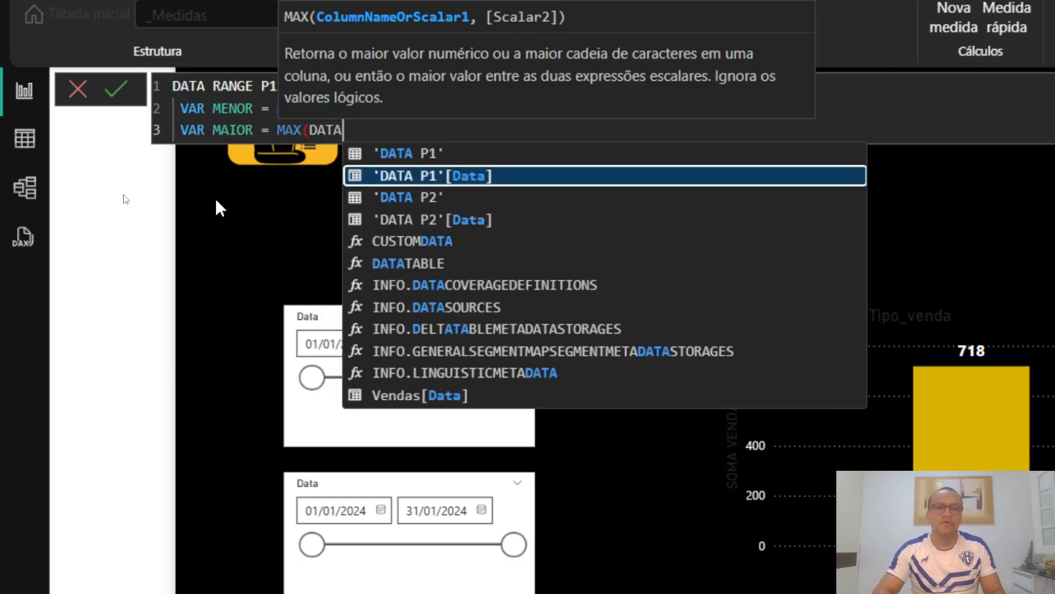
key("Tab")
type(")")
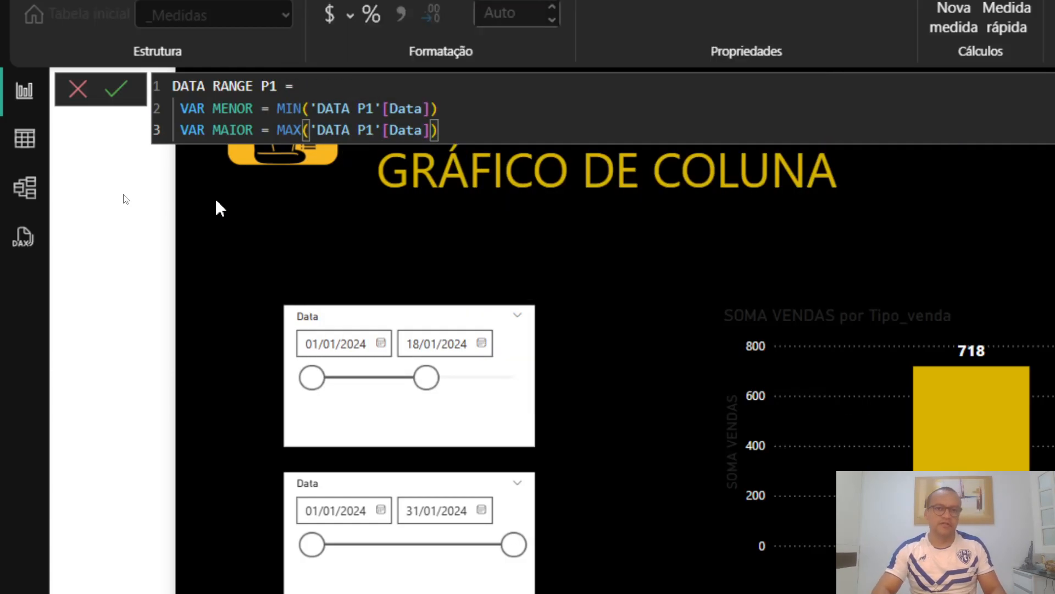
Add the RETURN line and begin a CALCULATE expression with the measure [SOMA VENDAS] as its first argument.
key("Return")
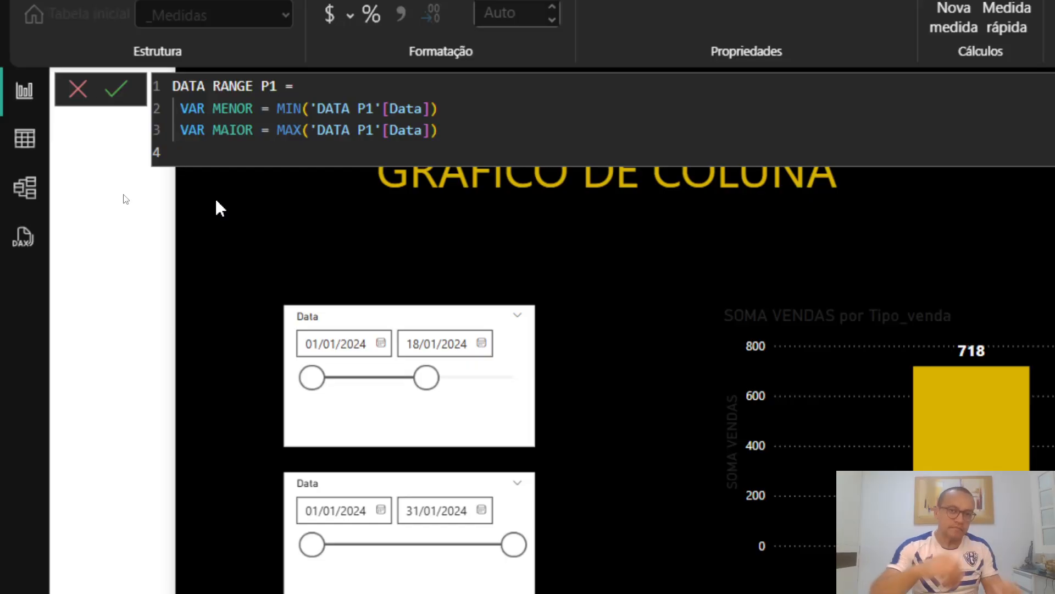
type("re")
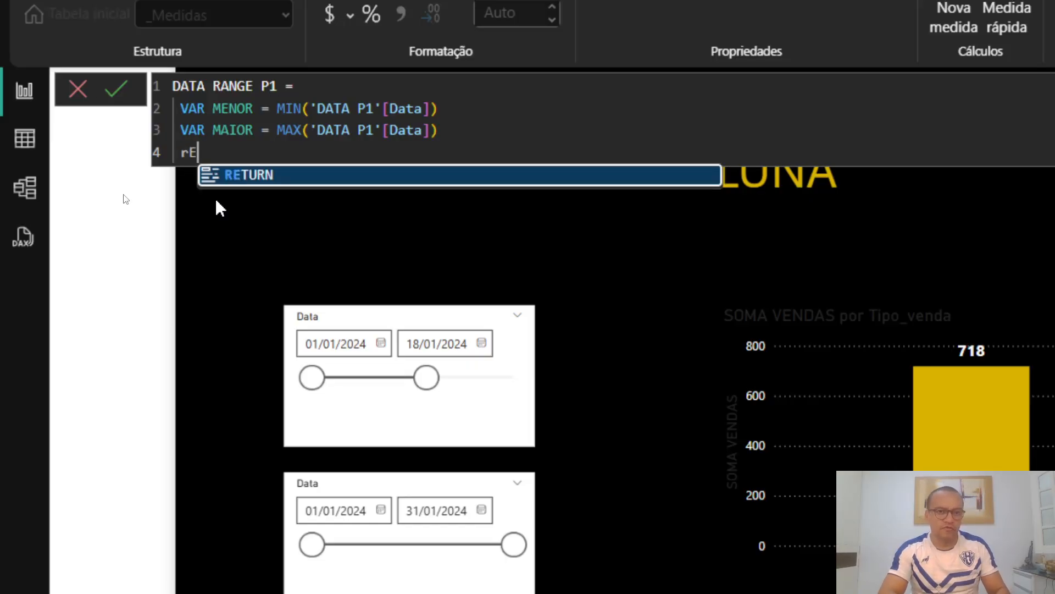
key("Tab")
key("shift+Return")
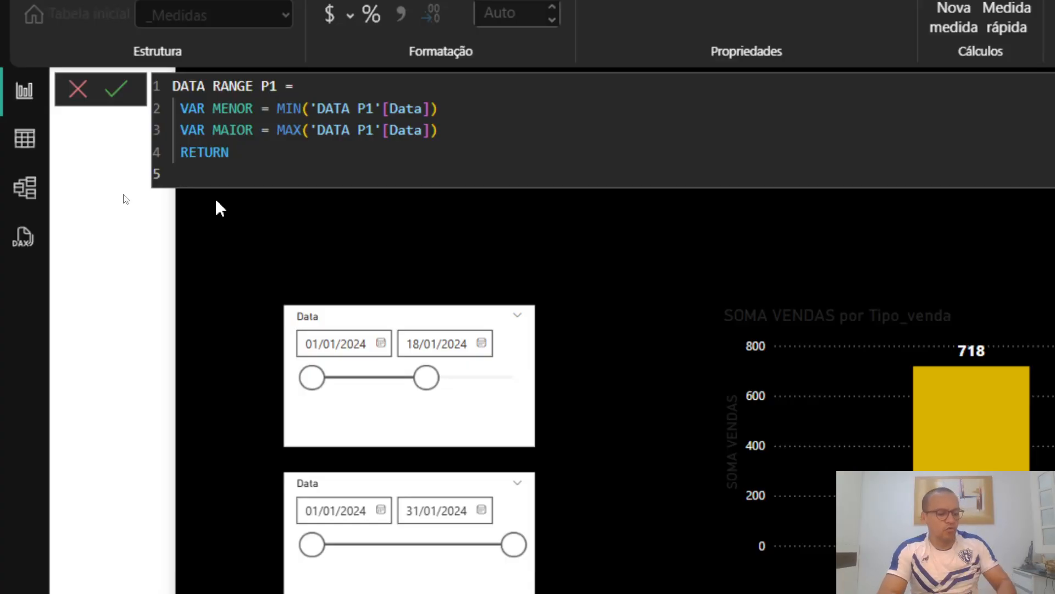
type("CALC")
key("Tab")
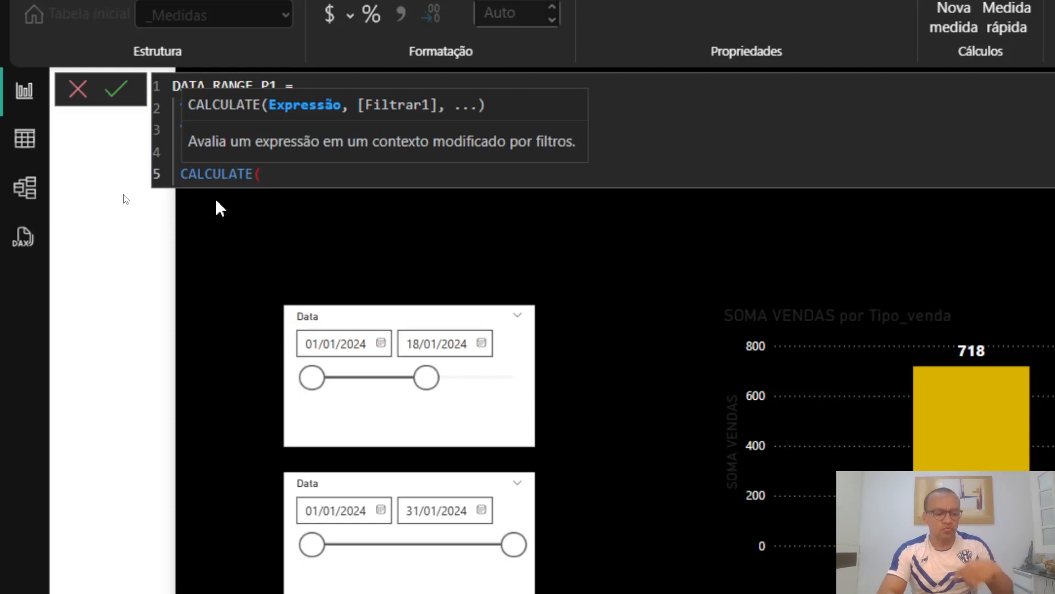
type("SOM")
key("Tab")
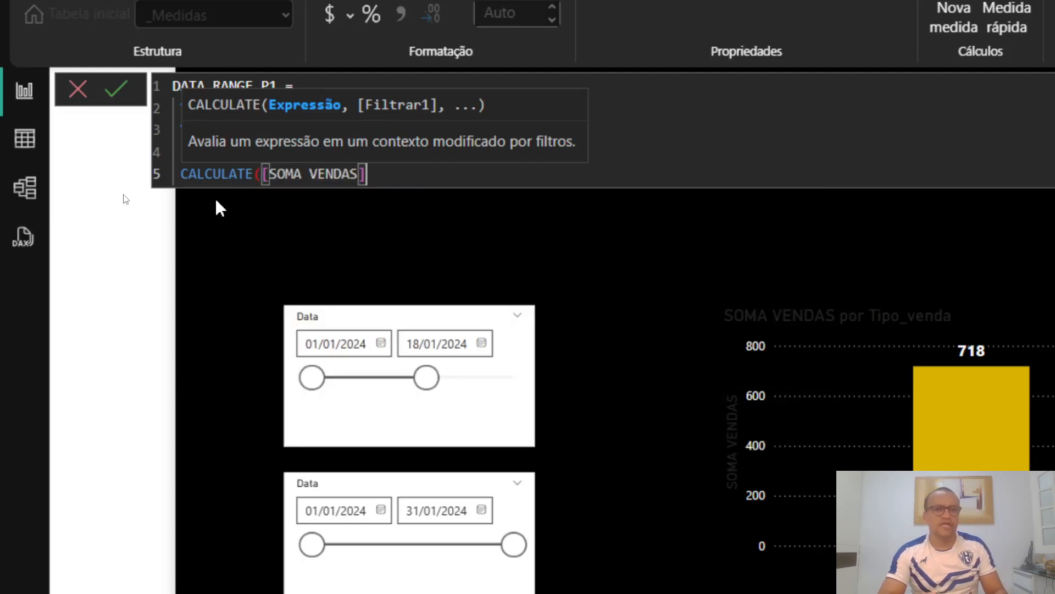
type(",")
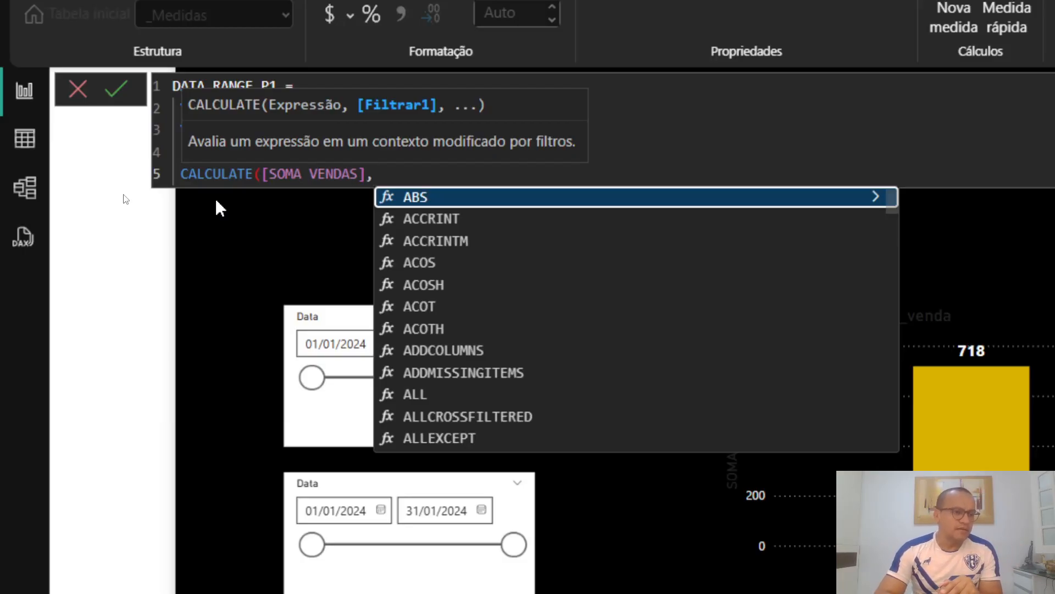
Start a FILTER over the Vendas table as the second argument of CALCULATE.
type("FILT")
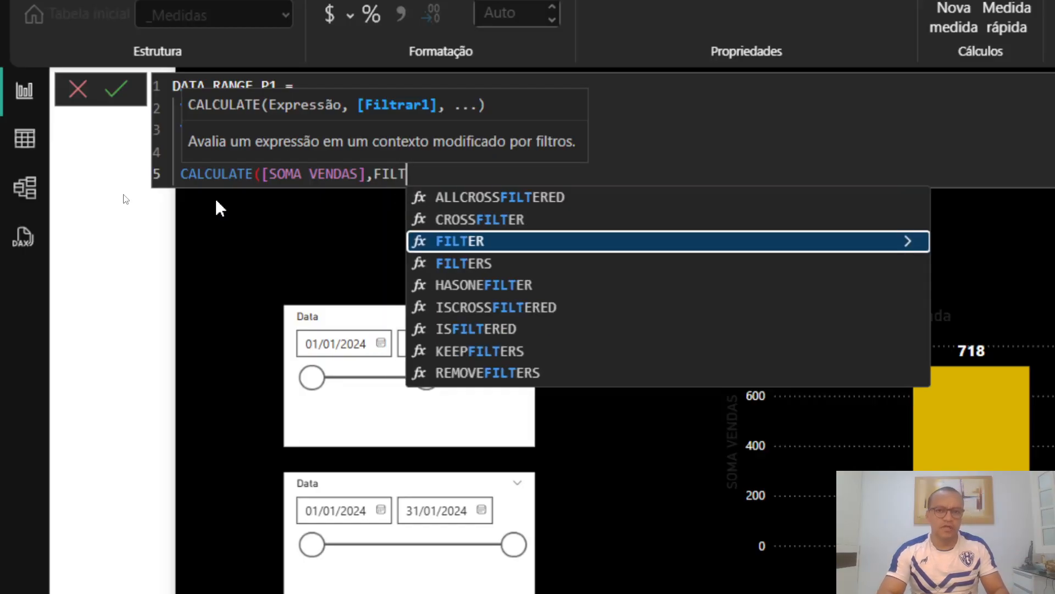
key("Tab")
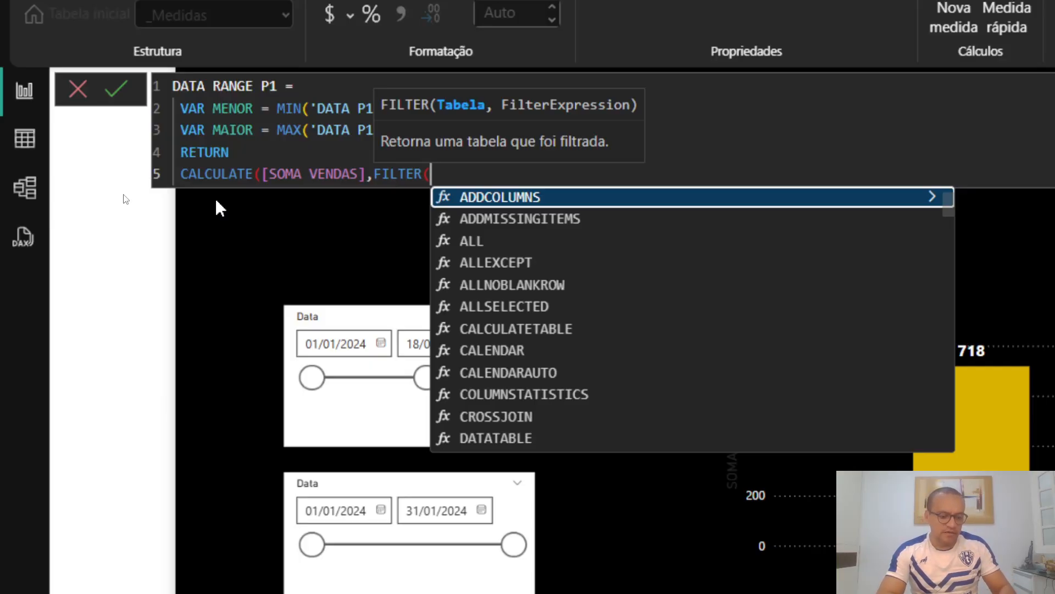
type("VEN")
key("Tab")
type(",")
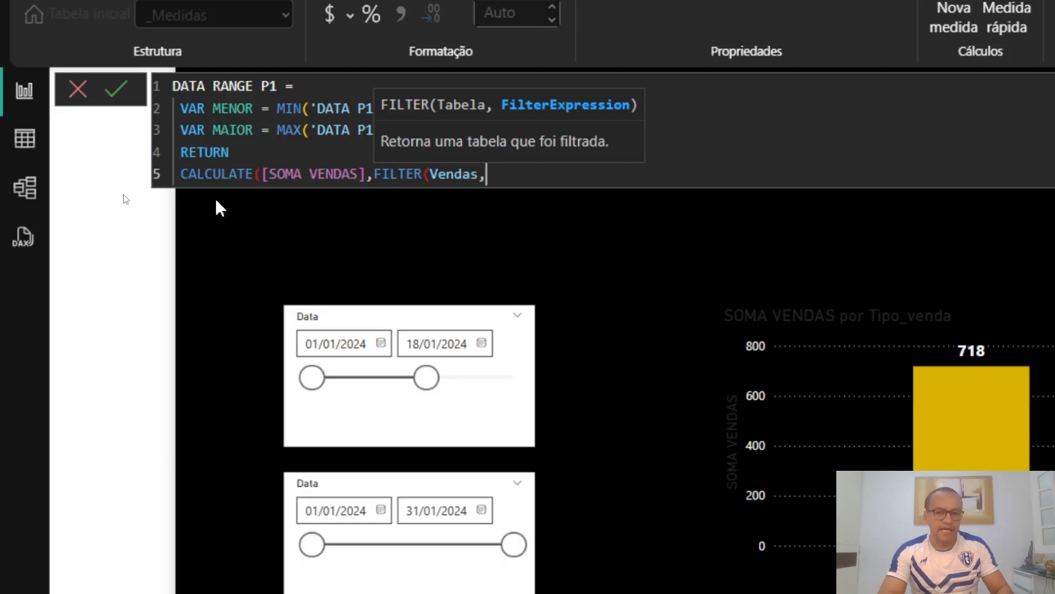
Enter Vendas[Data] >= MENOR as the first filter condition for the Vendas table.
type("DATA")
key("Down")
key("Down")
key("Down")
key("Down")
key("Down")
key("Down")
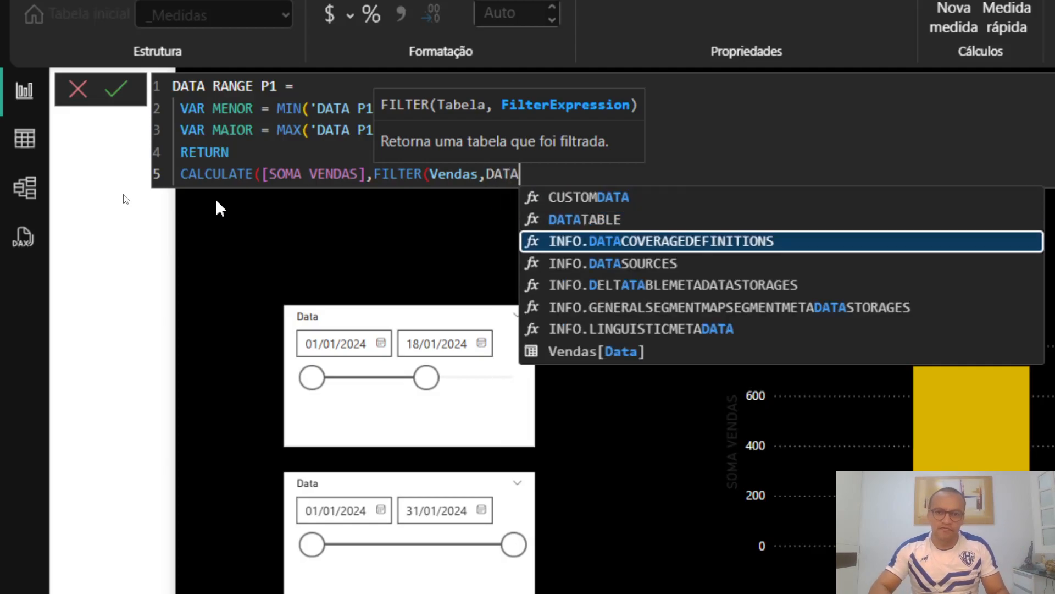
key("Tab")
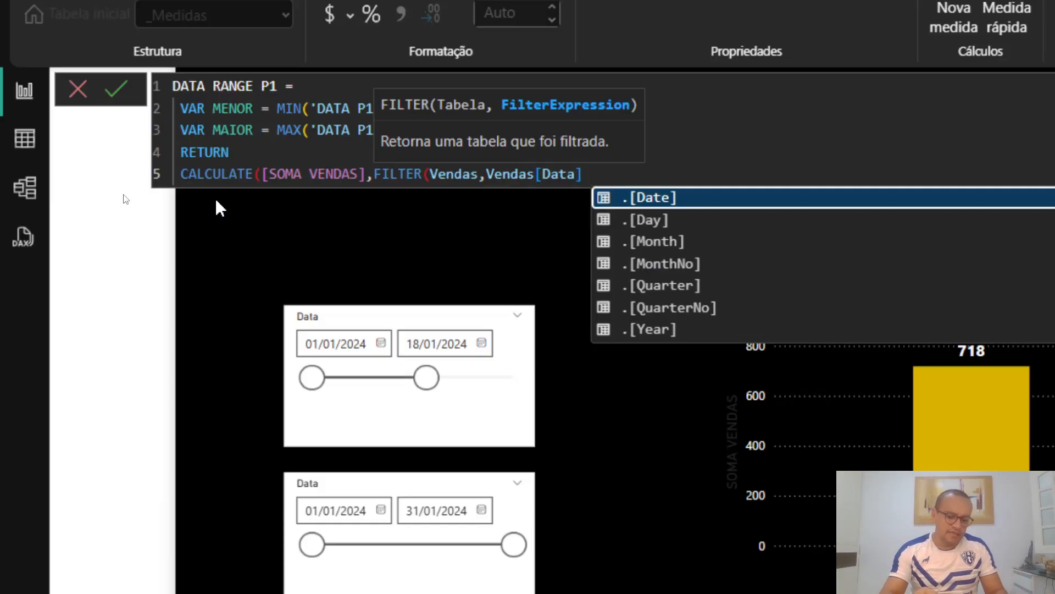
type(">=")
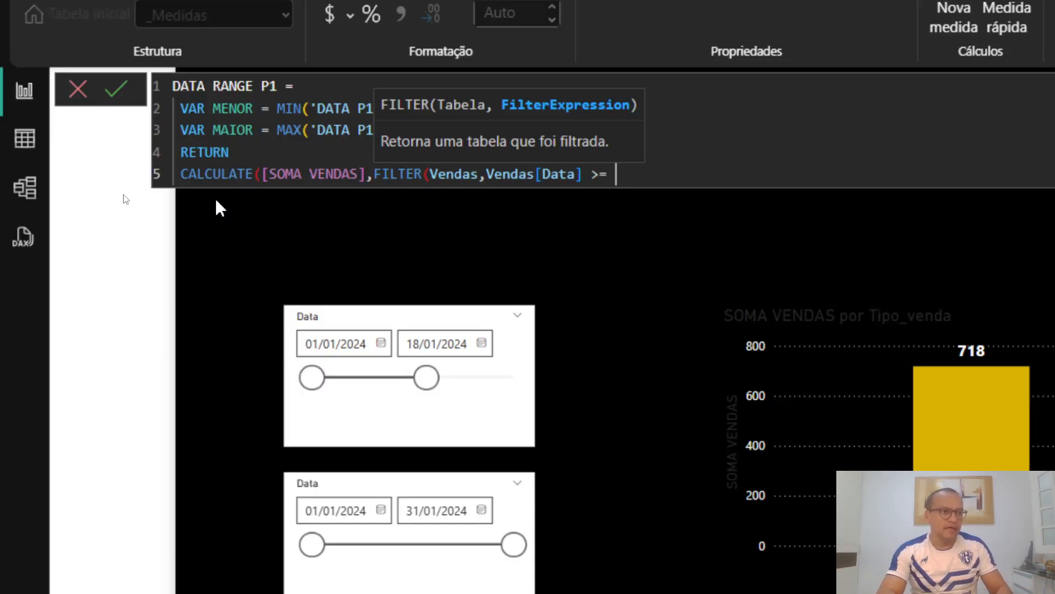
type(" MENOR")
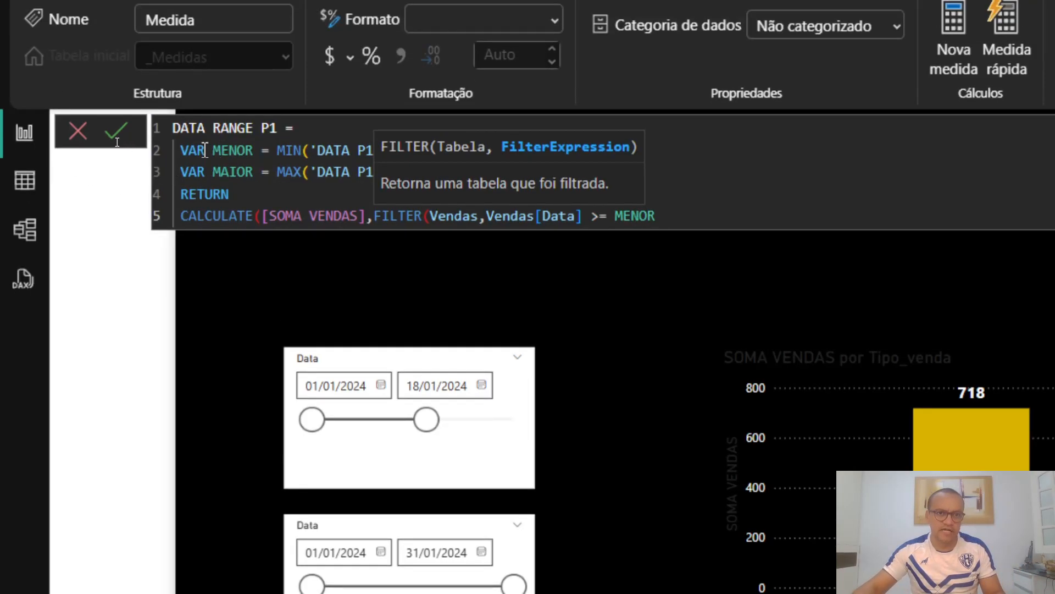
Extend the filter condition after MENOR with && and a second reference to the Vendas[Data] column.
left_click_drag(188, 150, 587, 149)
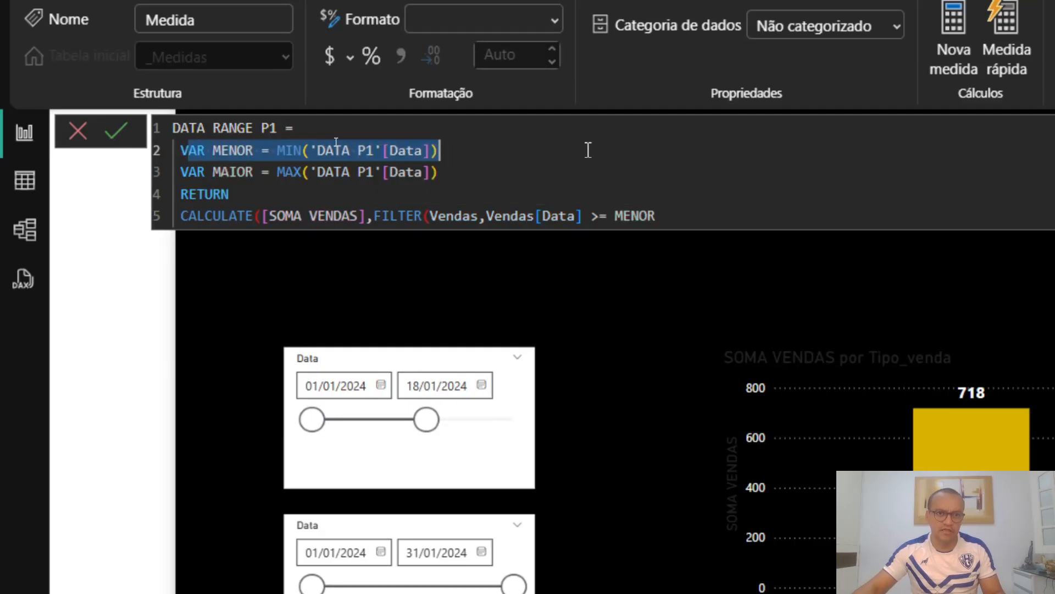
left_click(696, 215)
key("BackSpace")
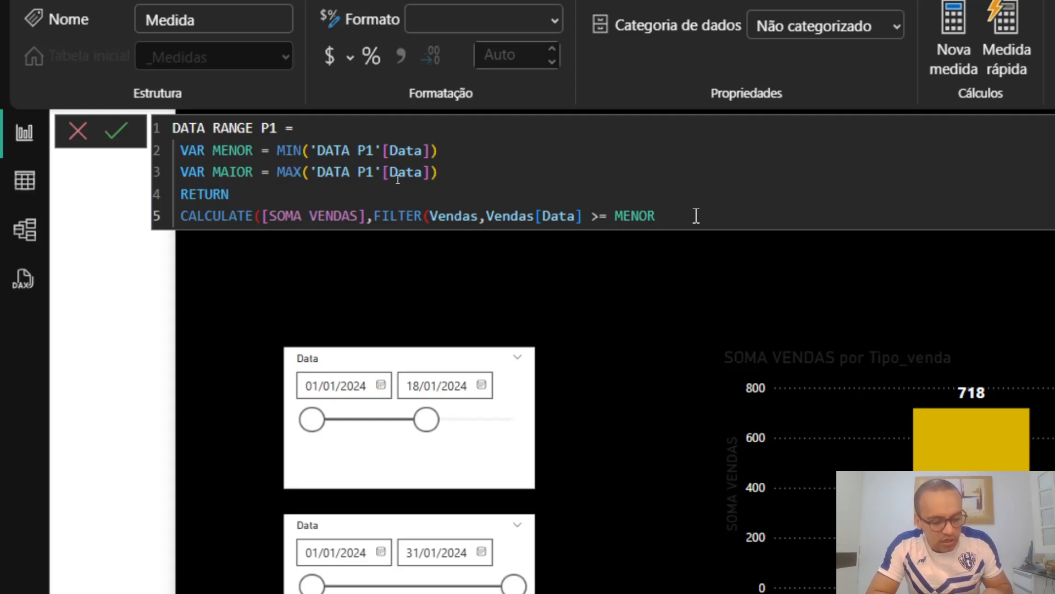
type("&& ")
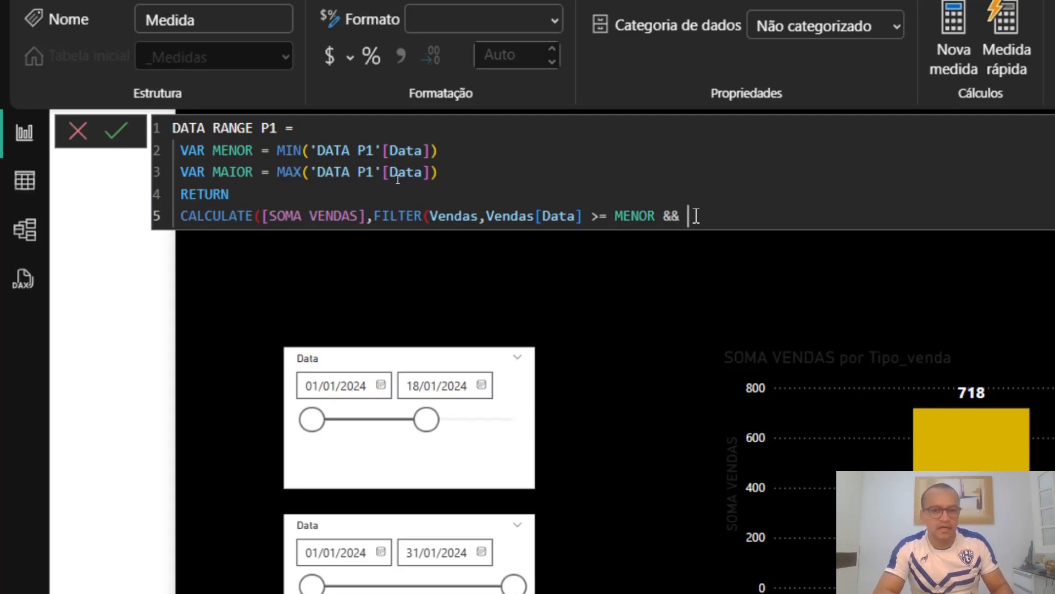
type("DATA")
key("Down")
key("Down")
key("Down")
key("Down")
key("Down")
key("Down")
key("Tab")
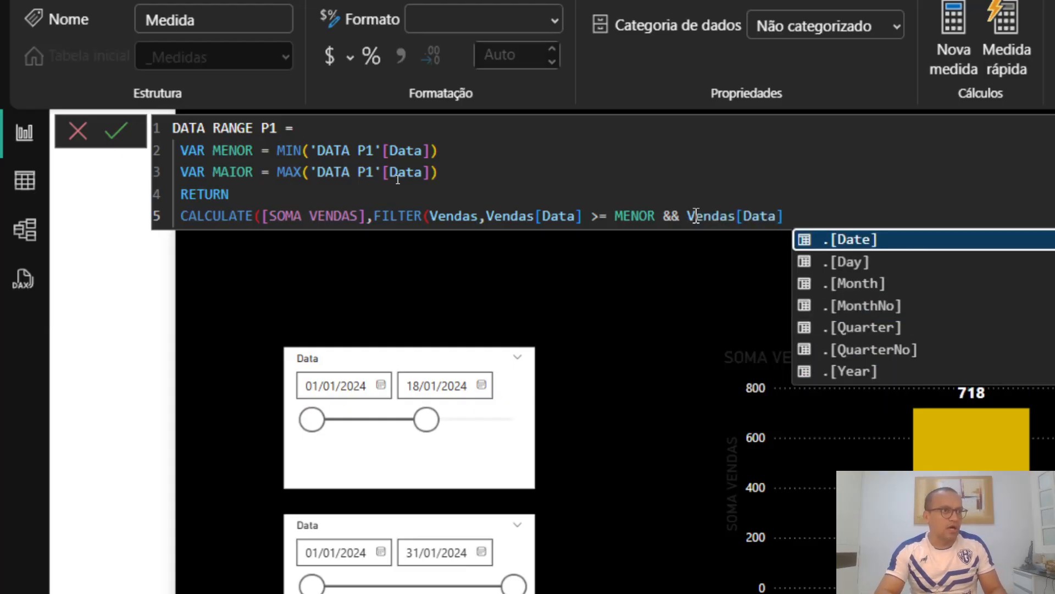
Complete the second filter condition with <= MAIOR and commit the DATA RANGE P1 measure.
type("<= MA")
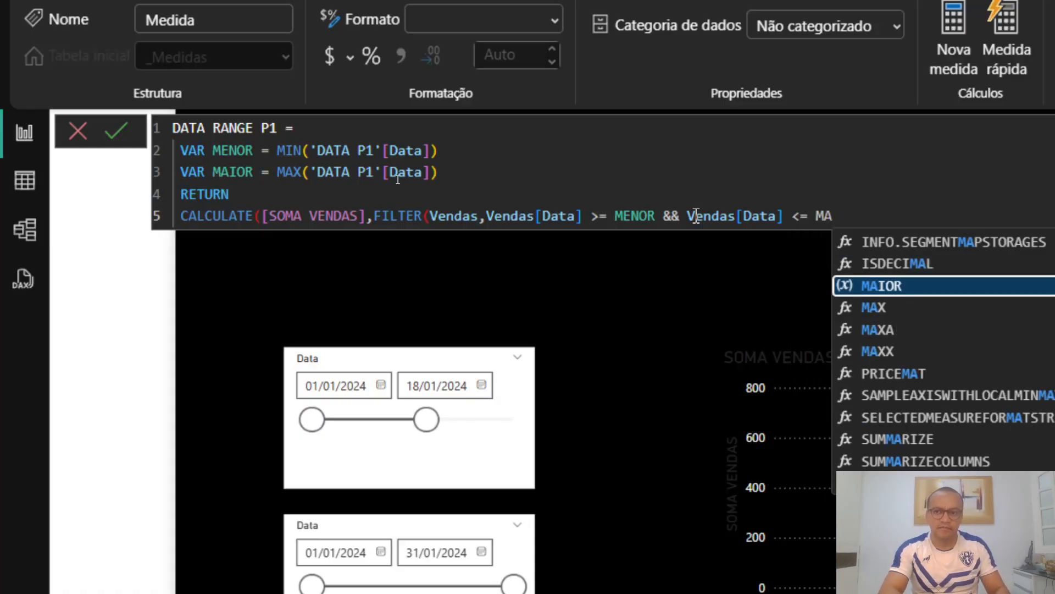
key("Tab")
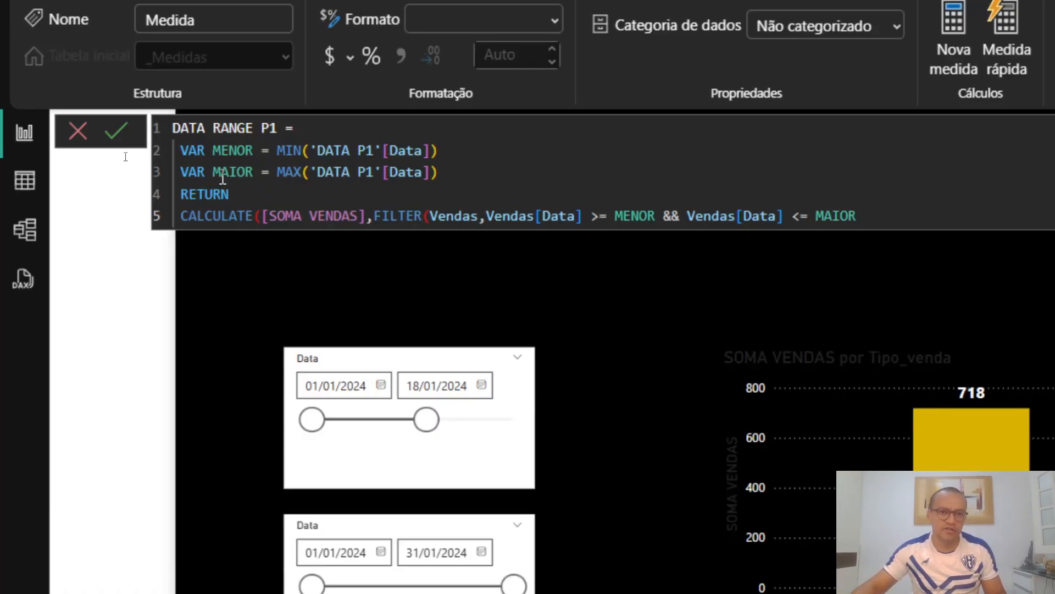
key("Return")
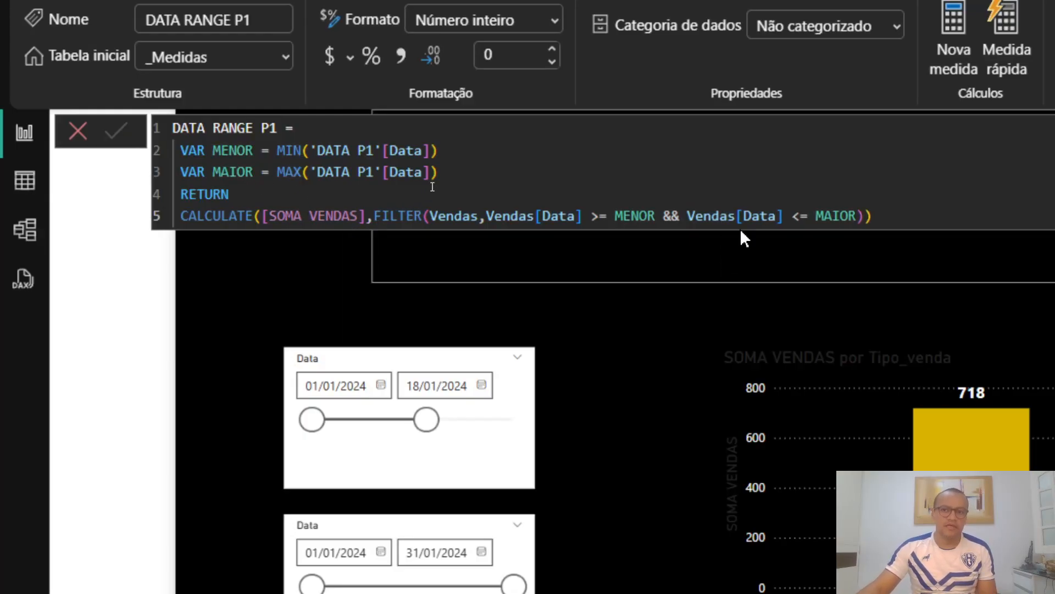
Copy the entire formula of the DATA RANGE P1 measure.
left_click(899, 216)
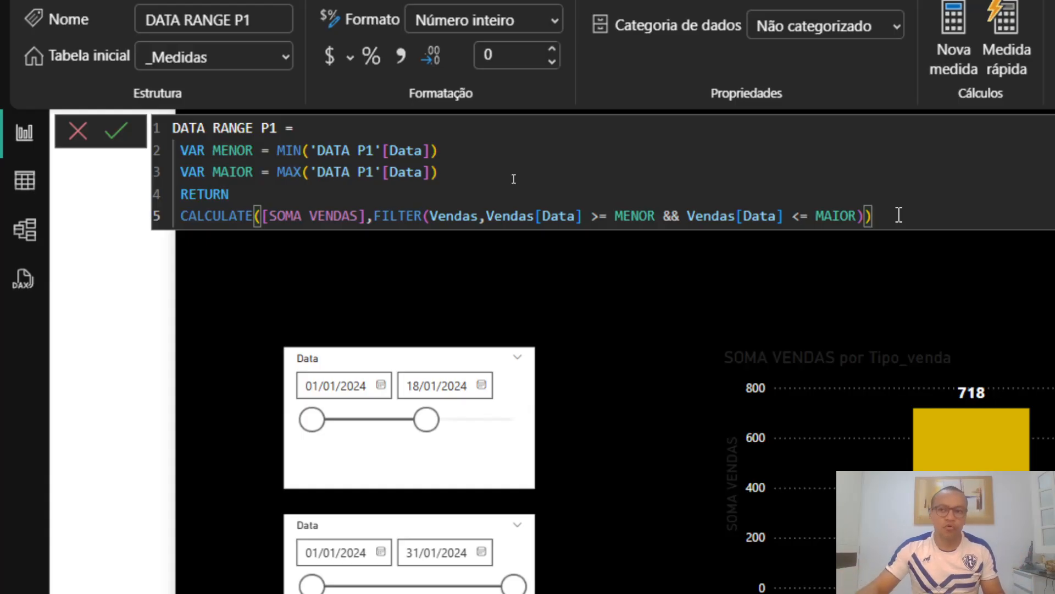
left_click_drag(899, 215, 172, 128)
key("ctrl+c")
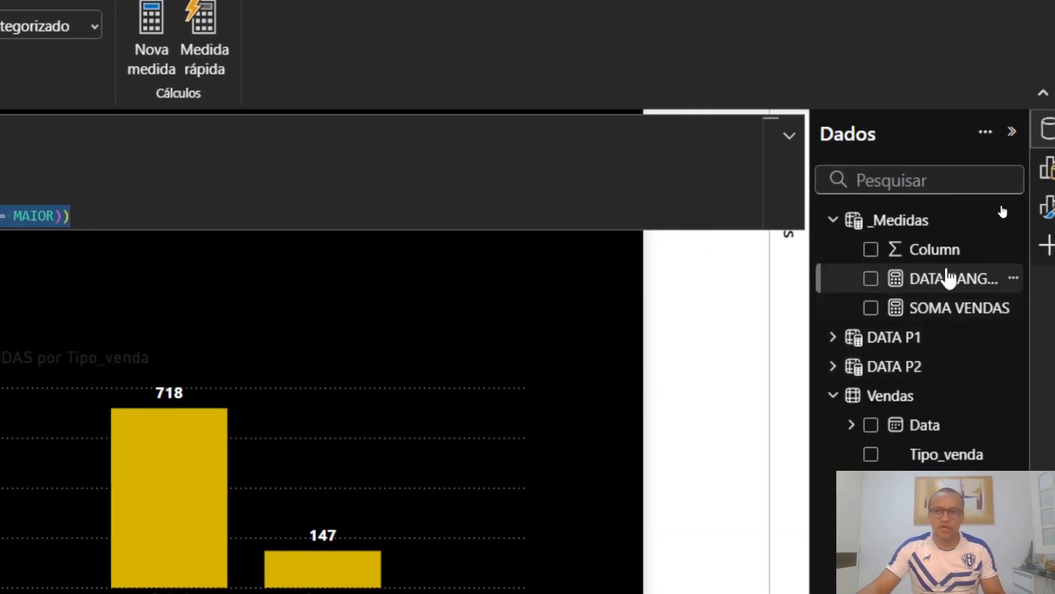
Create a new measure in the _Medidas table and paste the copied formula as its definition.
left_click(1047, 129)
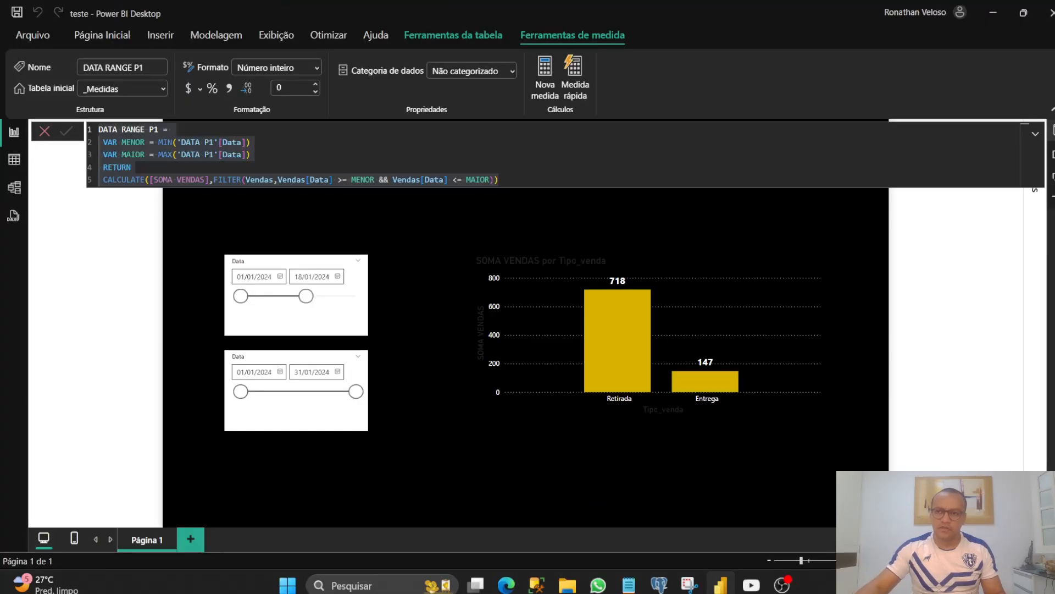
left_click(995, 206)
left_click(1051, 131)
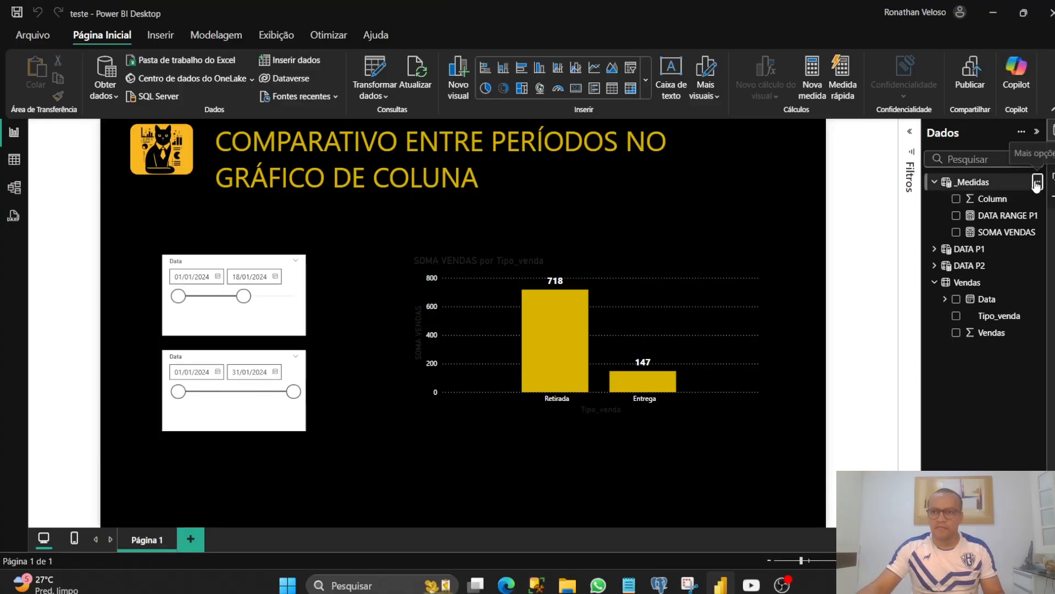
left_click(1033, 182)
left_click(975, 204)
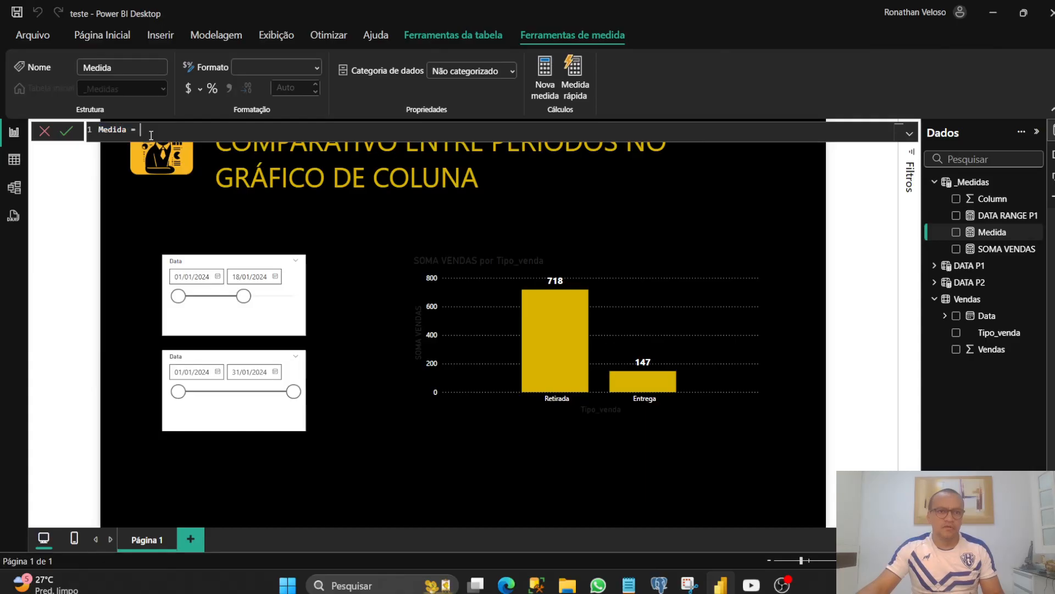
key("ctrl+v")
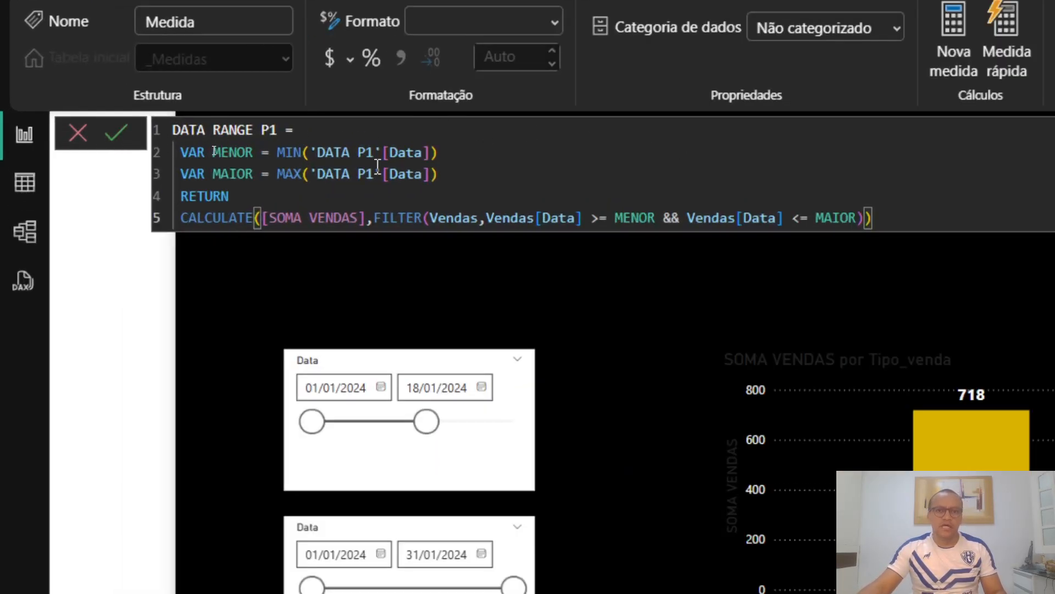
Change the MENOR variable in the pasted formula to reference 'DATA P2'[Data] inside MIN.
left_click(470, 152)
key("Left")
key("Left")
key("Left")
key("Left")
key("Left")
key("Left")
key("Left")
key("Left")
key("Left")
key("Left")
key("Right")
key("Right")
key("BackSpace")
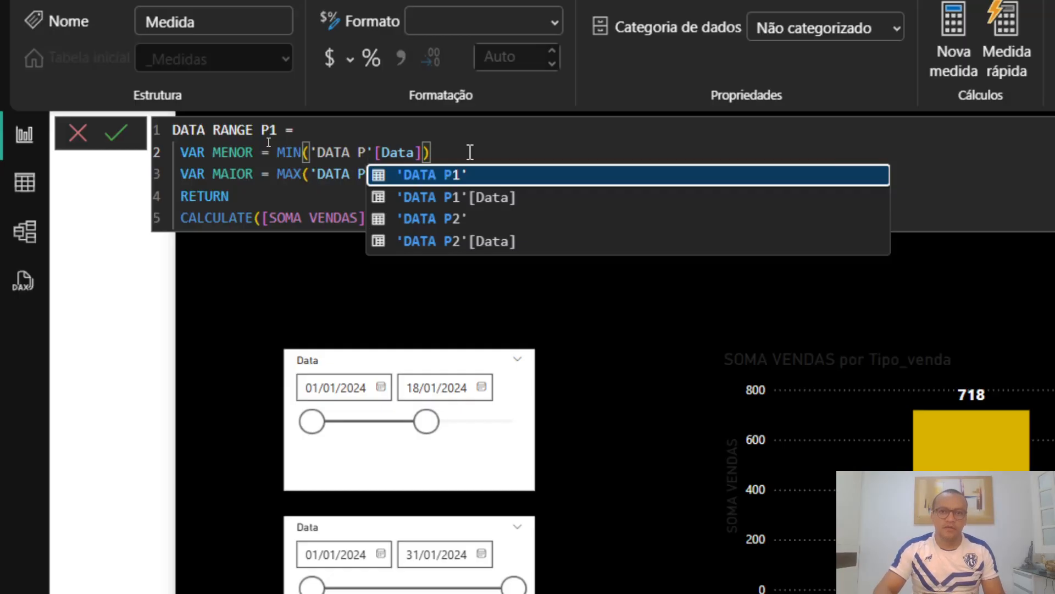
key("Down")
key("Down")
key("Up")
key("Up")
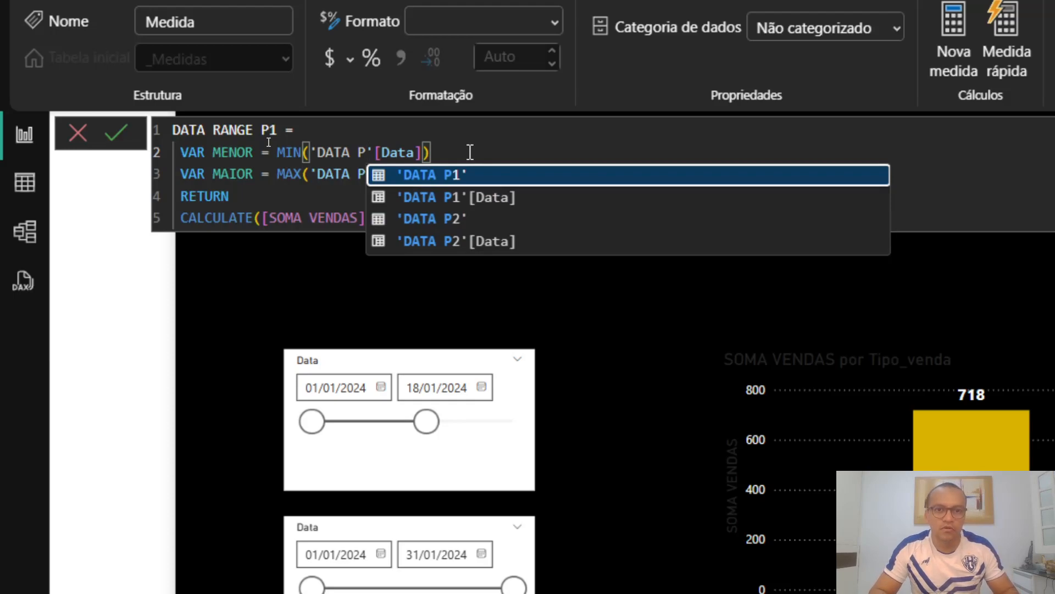
type("2")
key("Escape")
Change the MAIOR variable to reference 'DATA P2'[Data] inside MAX.
key("Down")
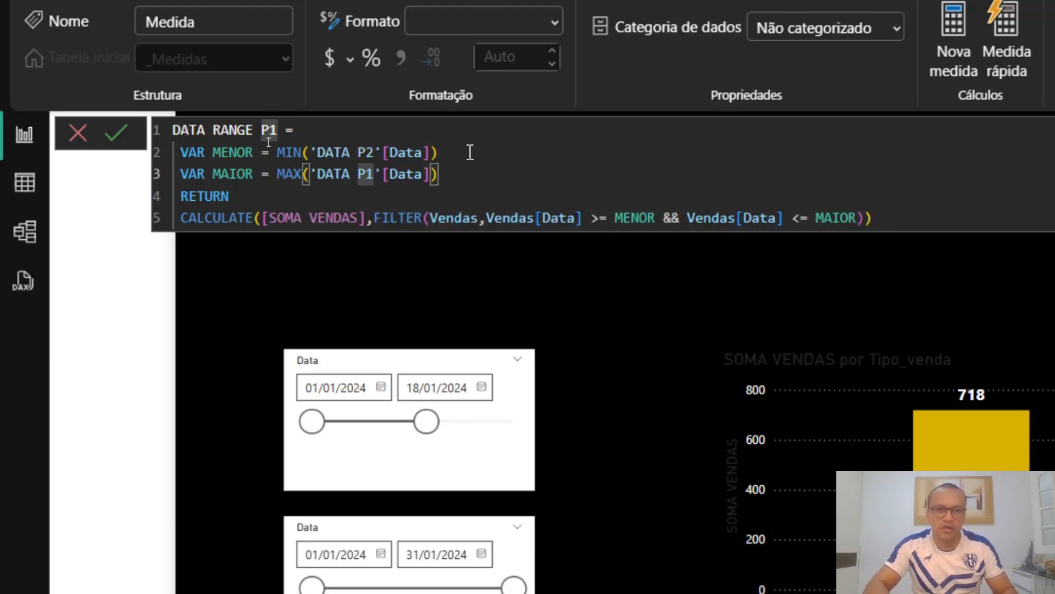
key("BackSpace")
type("2")
key("Escape")
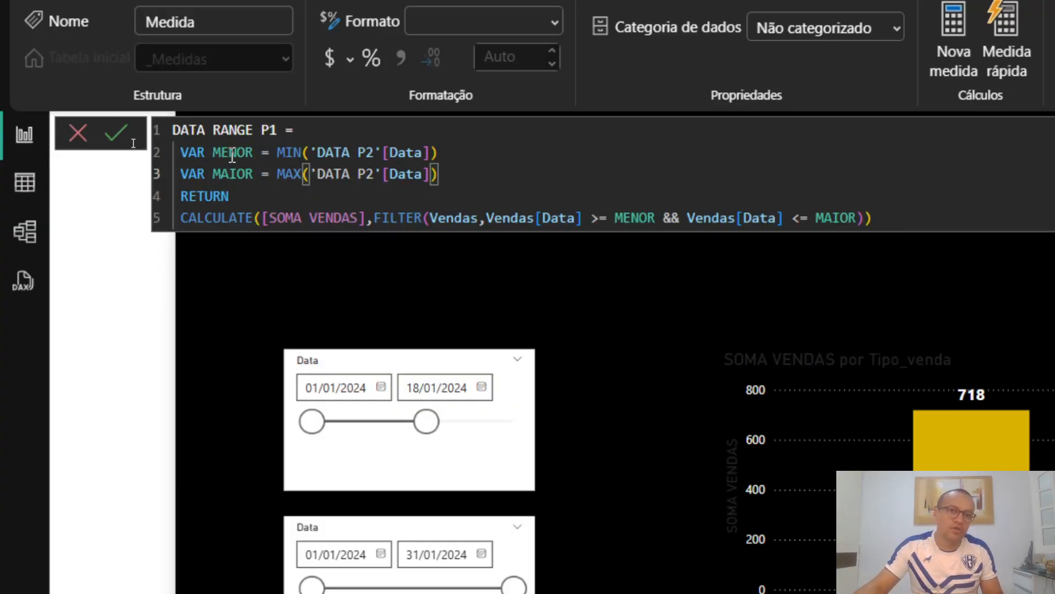
Rename the new measure DATA RANGE P2, commit it and return to the report canvas.
double_click(272, 130)
type("P2")
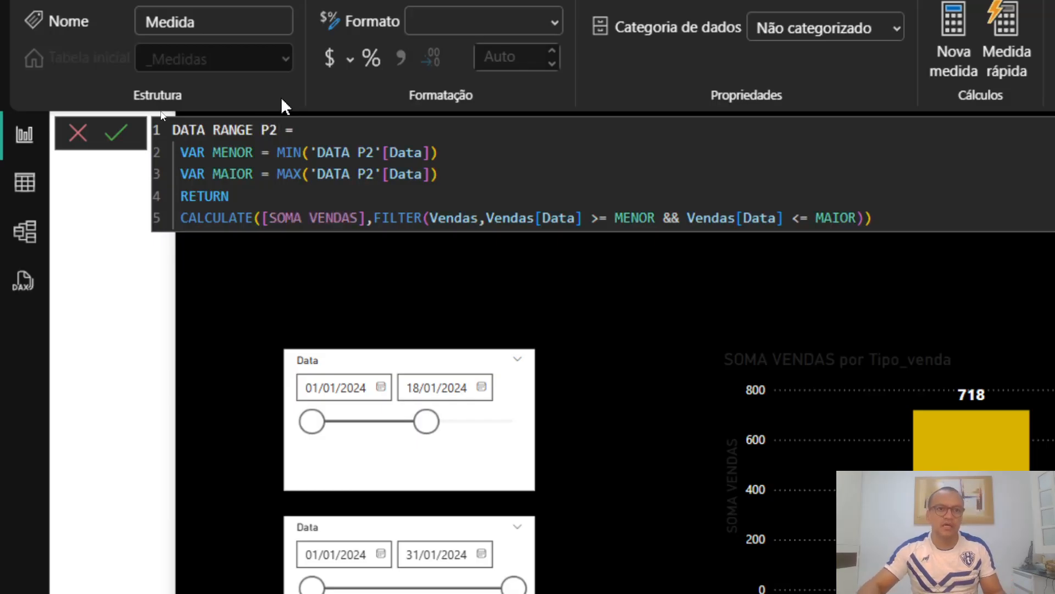
key("Return")
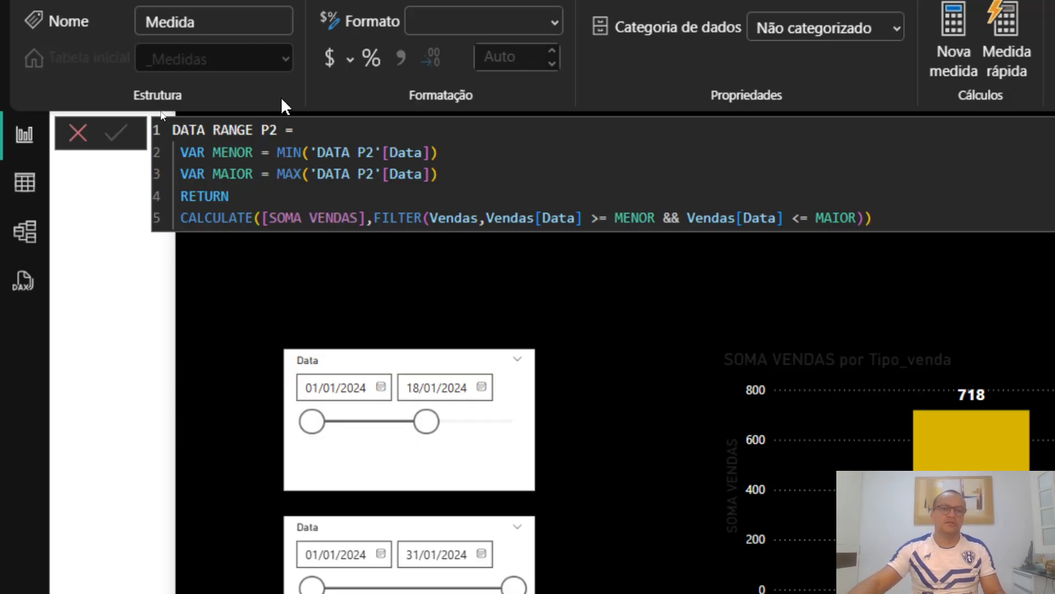
left_click(636, 528)
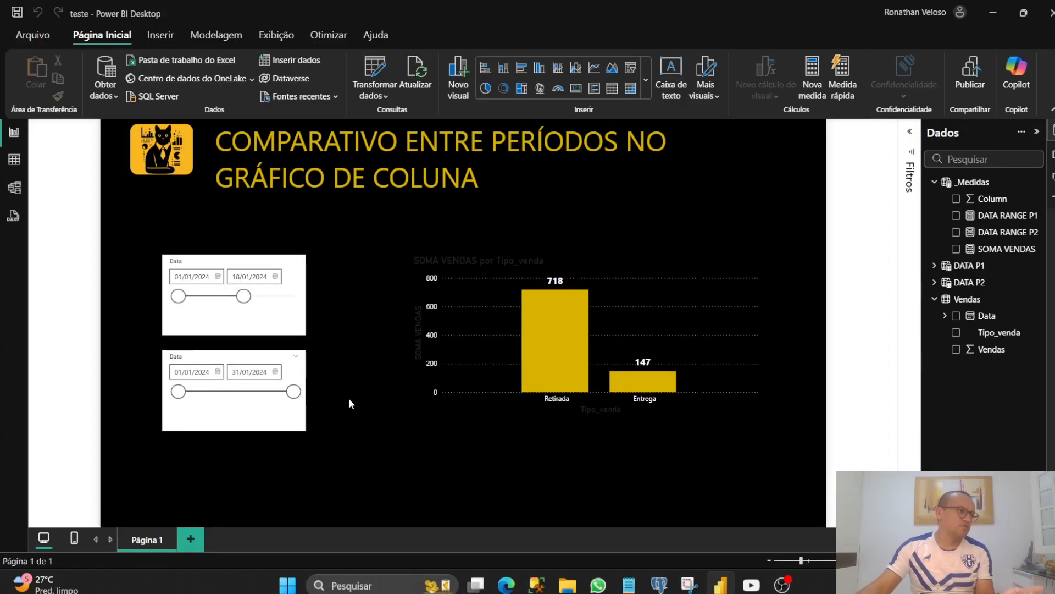
Remove the Vendas table's Data field from the upper date slicer and expand the DATA P1 table in the data list.
mouse_move(537, 356)
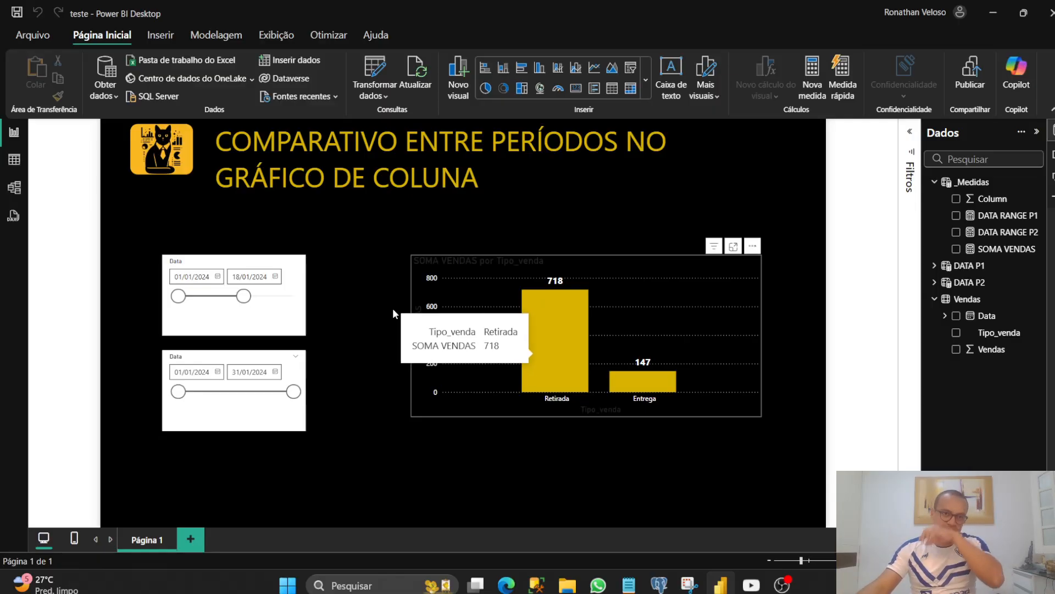
left_click(262, 317)
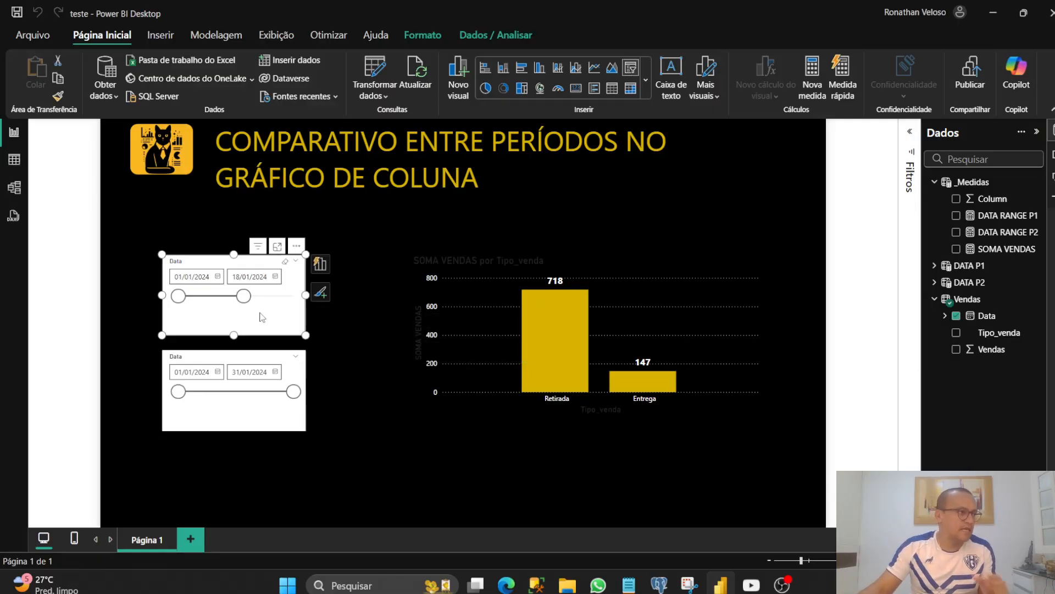
left_click_drag(209, 324, 208, 318)
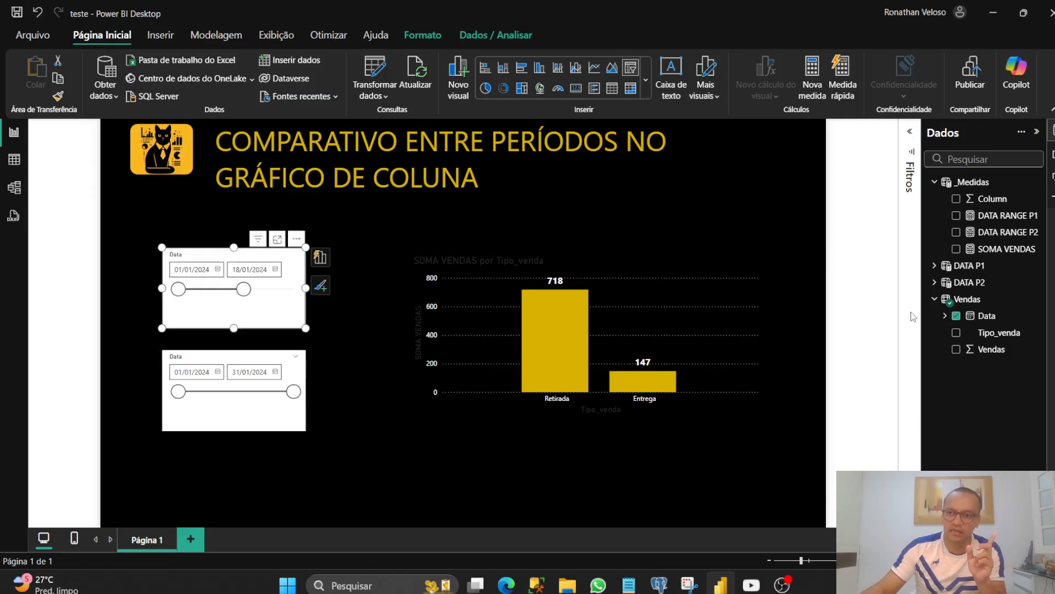
left_click(956, 316)
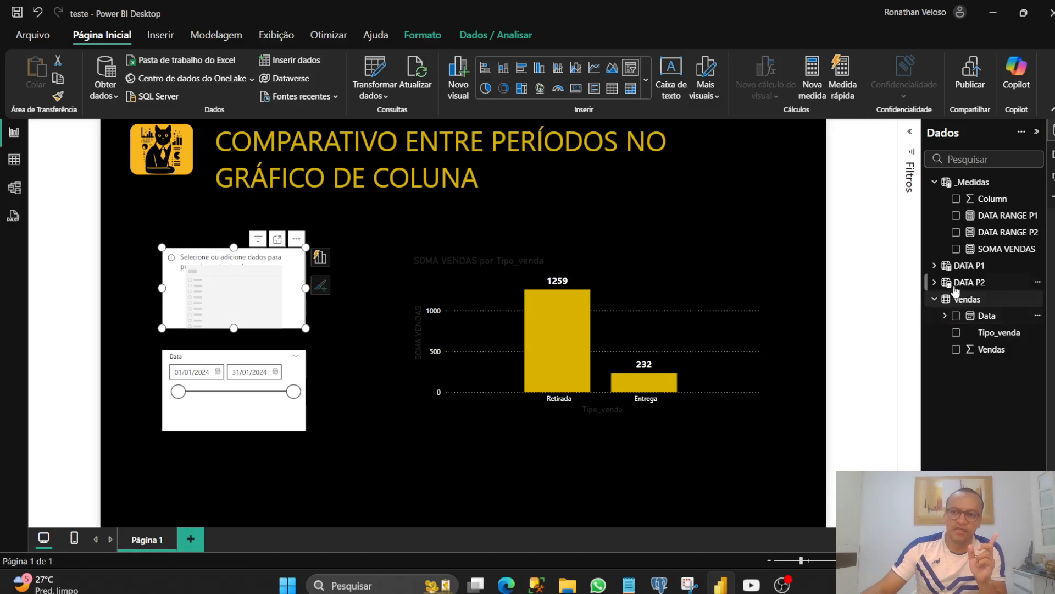
left_click(934, 266)
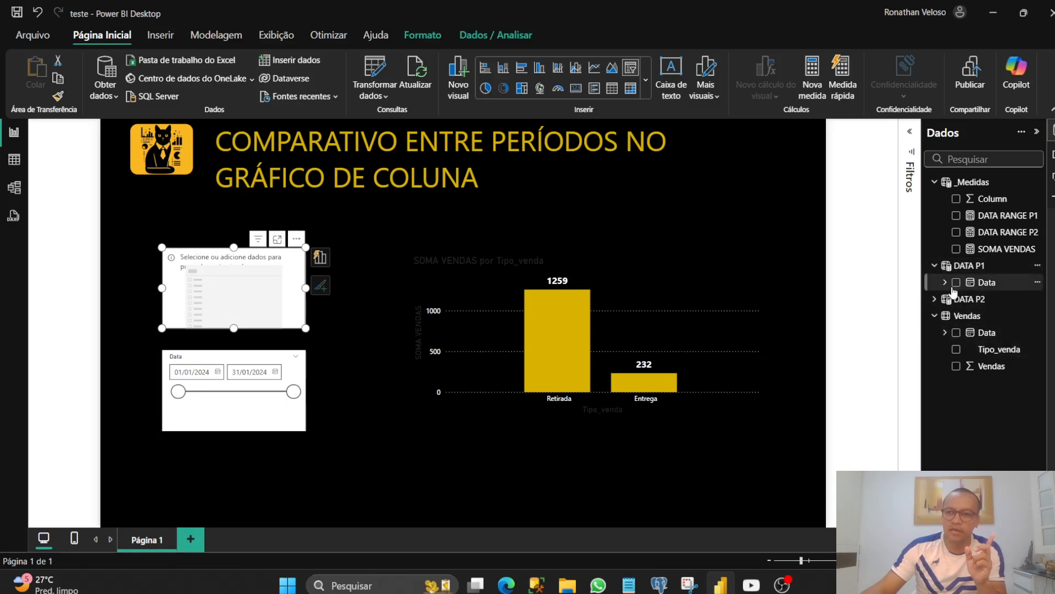